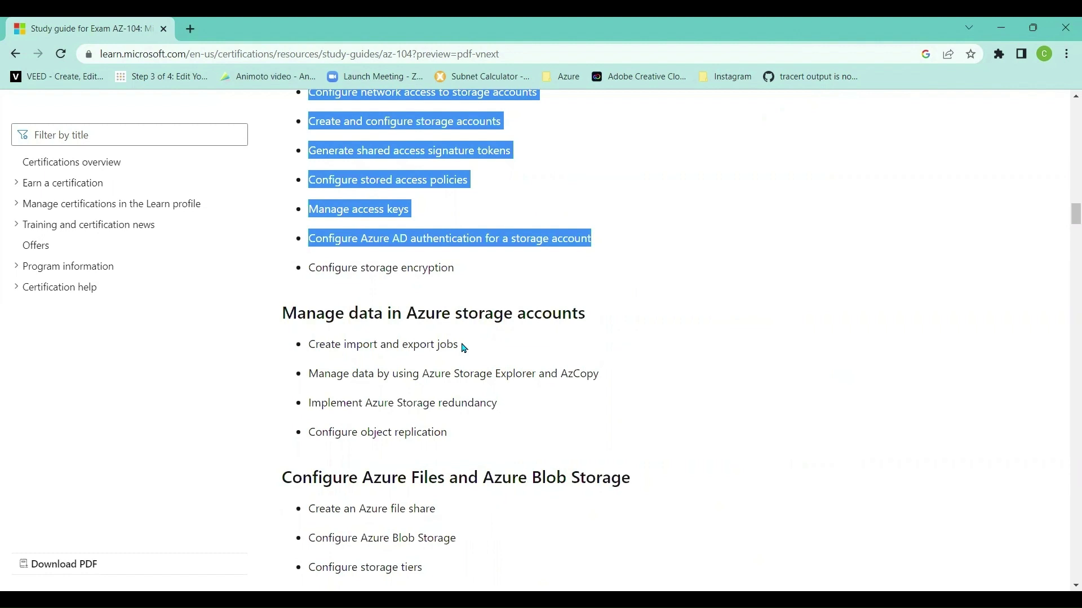
# Step: Return to the AZ-104 exam page and set the scheduling country to India to check the exam price
pyautogui.click(15, 53)
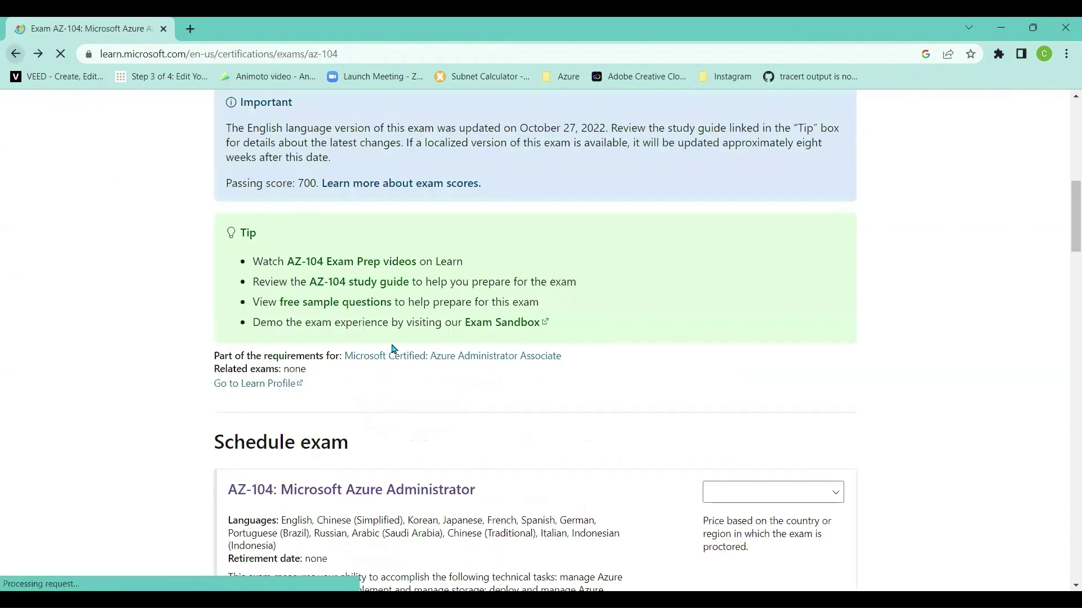
pyautogui.scroll(-3, 475, 375)
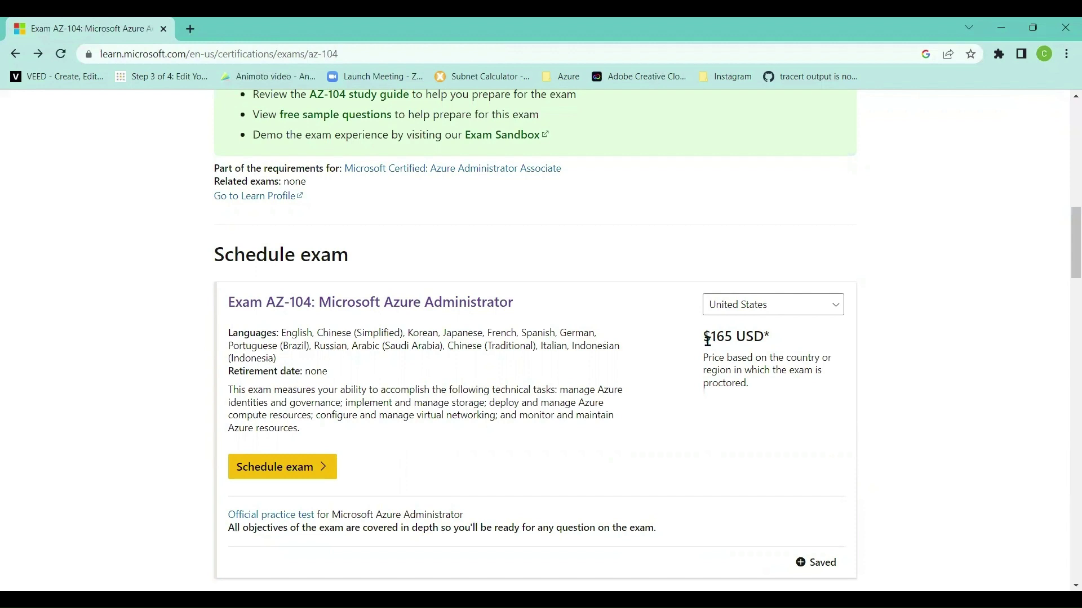
pyautogui.click(759, 311)
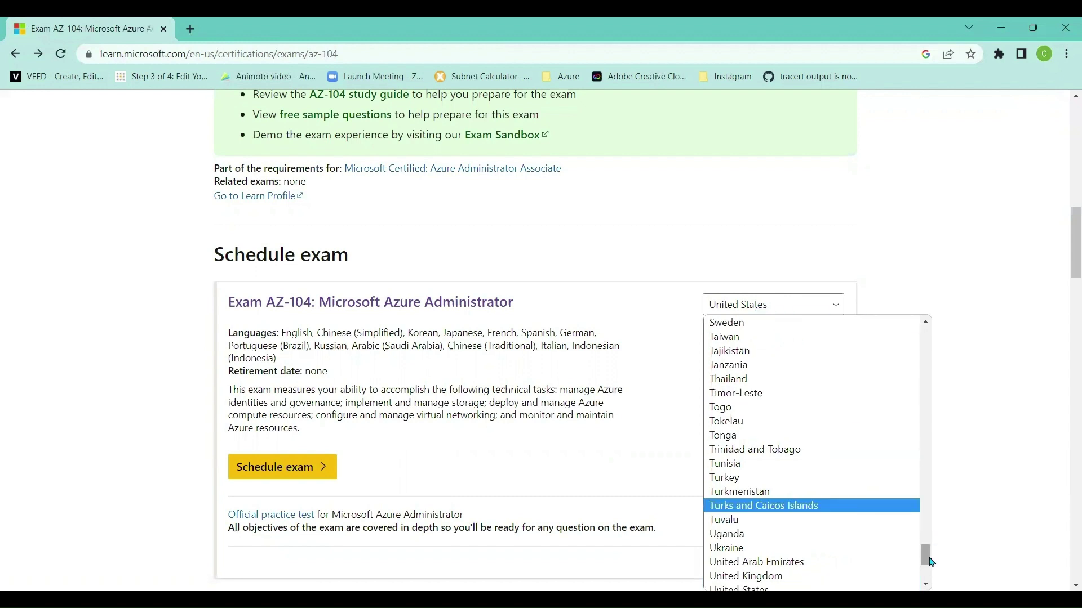
pyautogui.moveTo(926, 556); pyautogui.dragTo(924, 437)
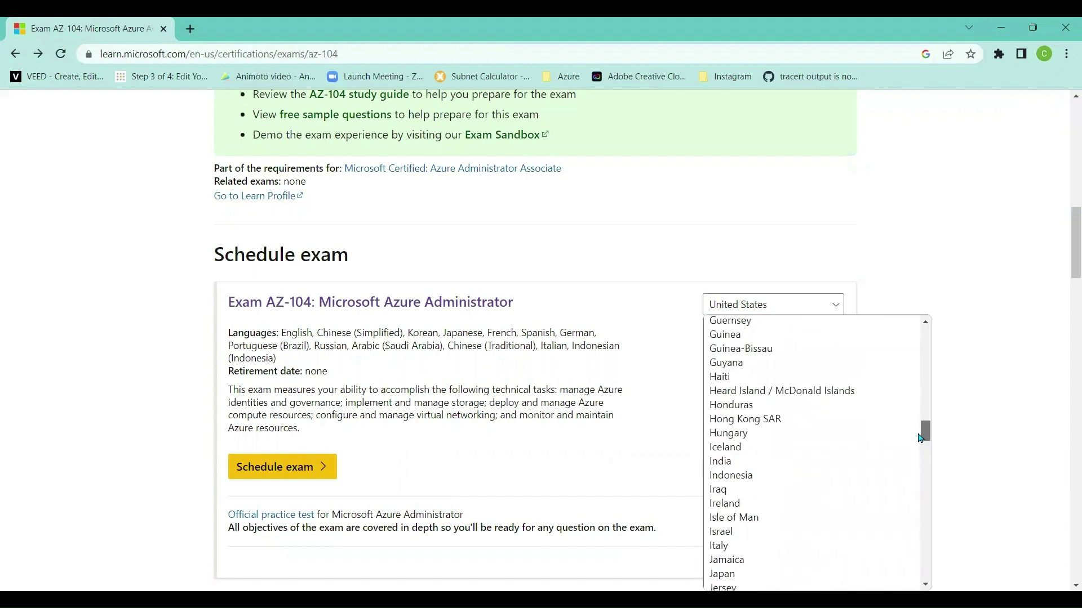
pyautogui.click(774, 456)
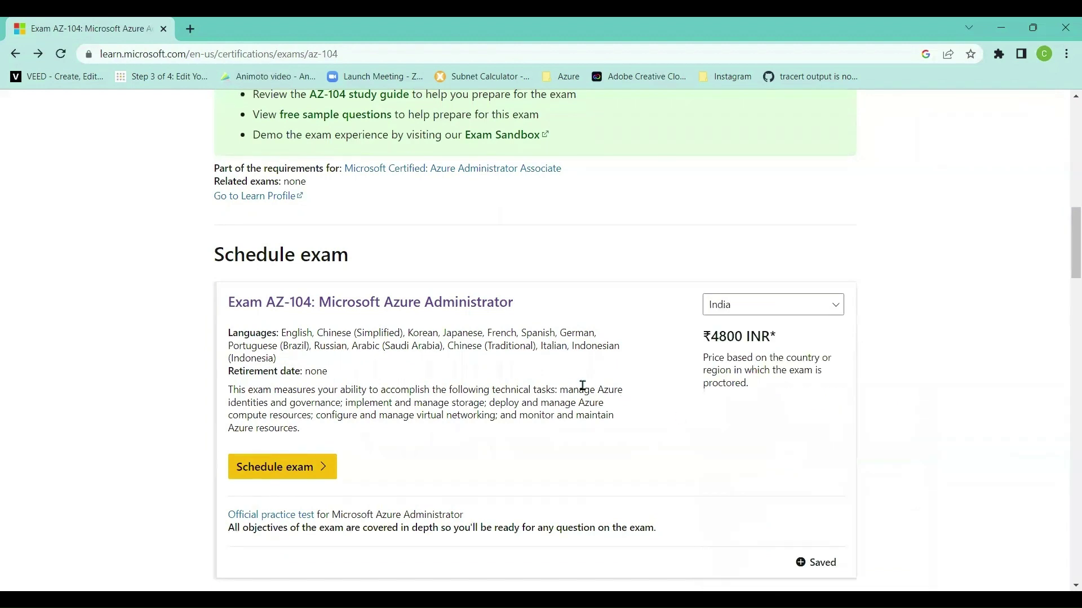
pyautogui.moveTo(703, 337); pyautogui.dragTo(769, 337)
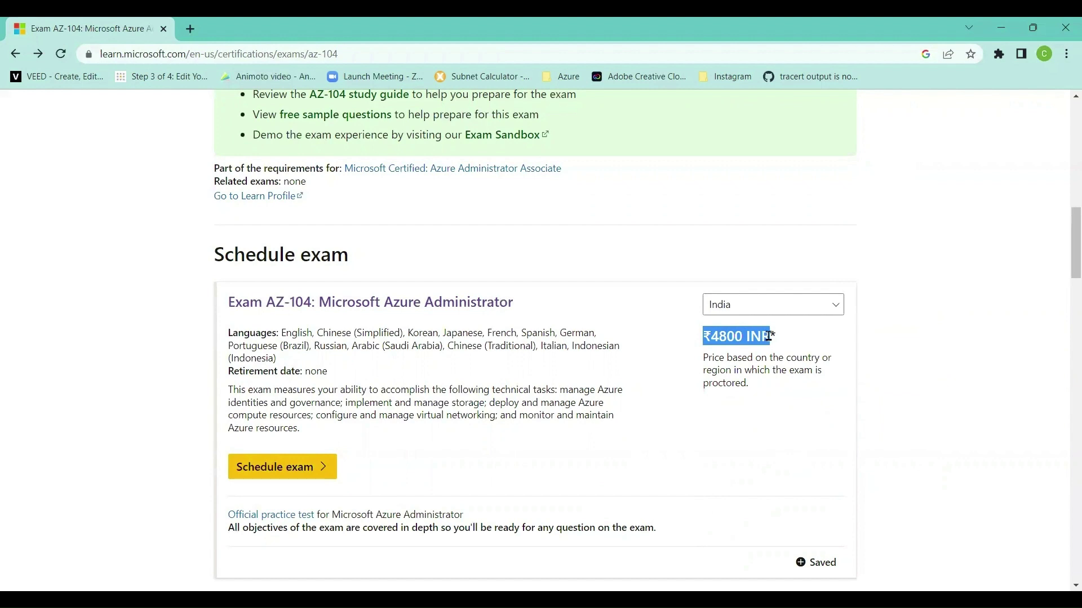
pyautogui.click(674, 437)
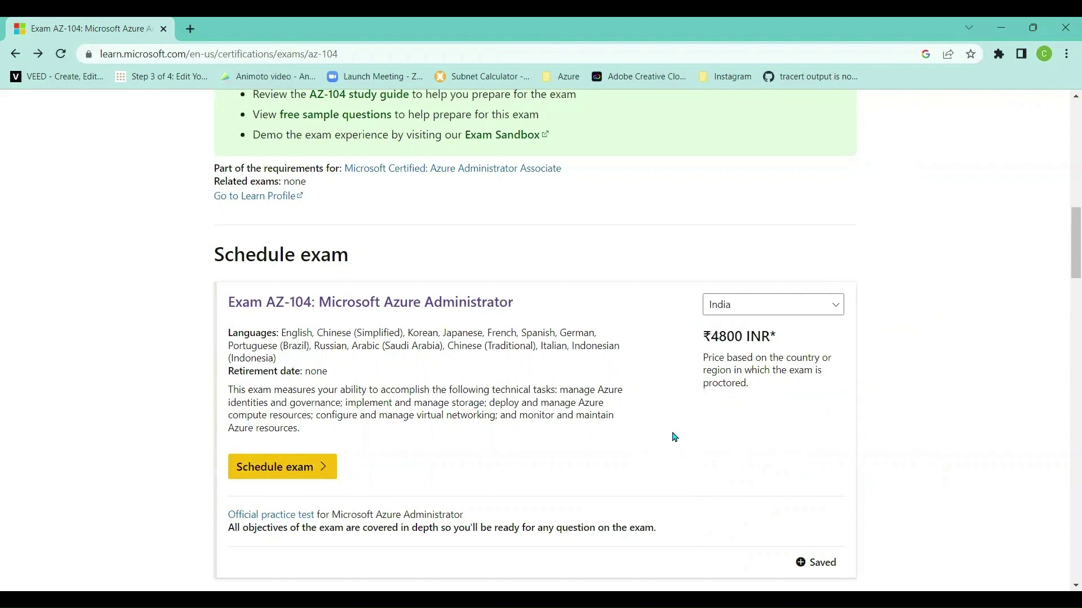
# Step: Start scheduling the AZ-104 exam, review the certification profile details and continue to the discounts
pyautogui.click(284, 467)
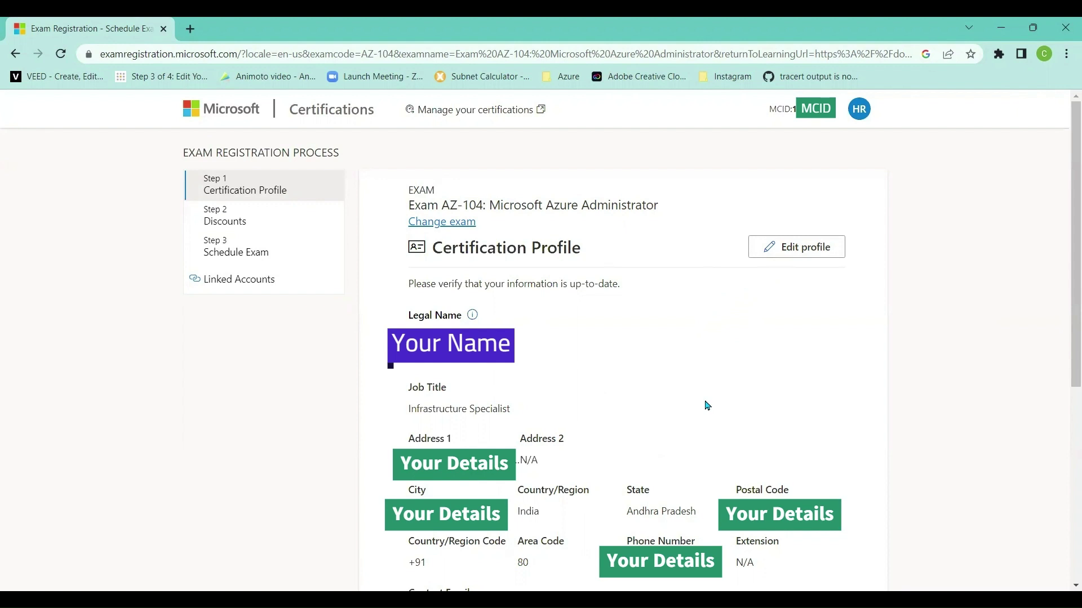
pyautogui.scroll(-6, 843, 321)
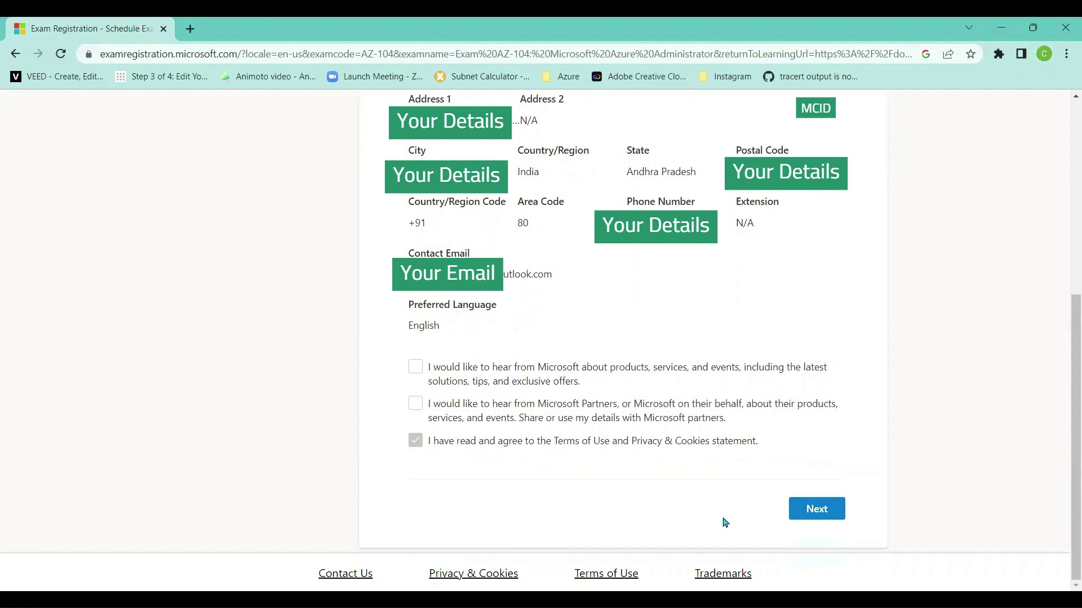
pyautogui.click(817, 510)
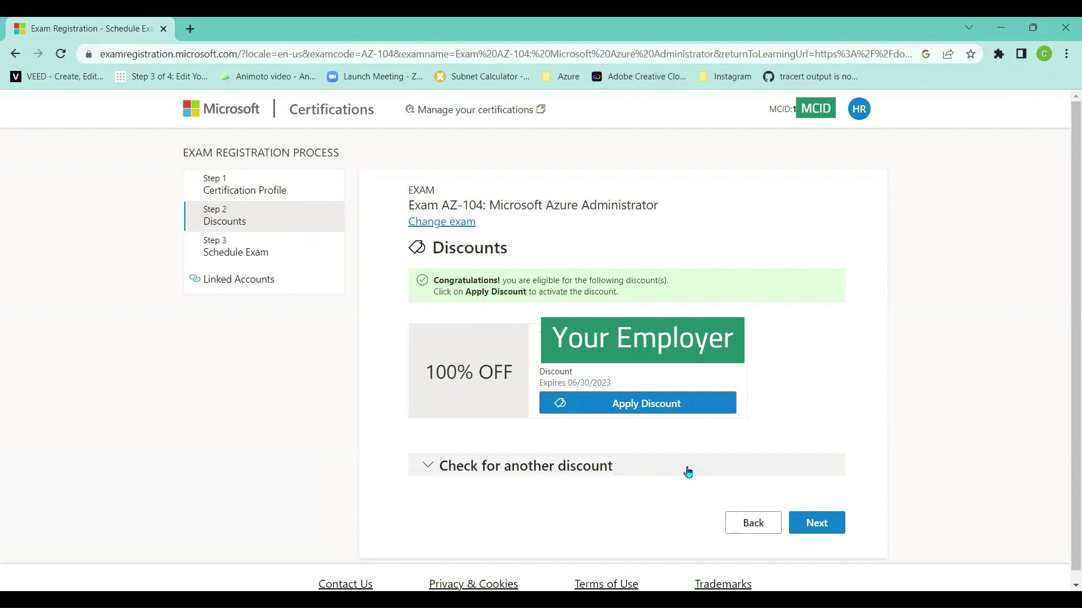
# Step: Skip claiming the employer discount and continue to scheduling with Pearson VUE
pyautogui.click(820, 523)
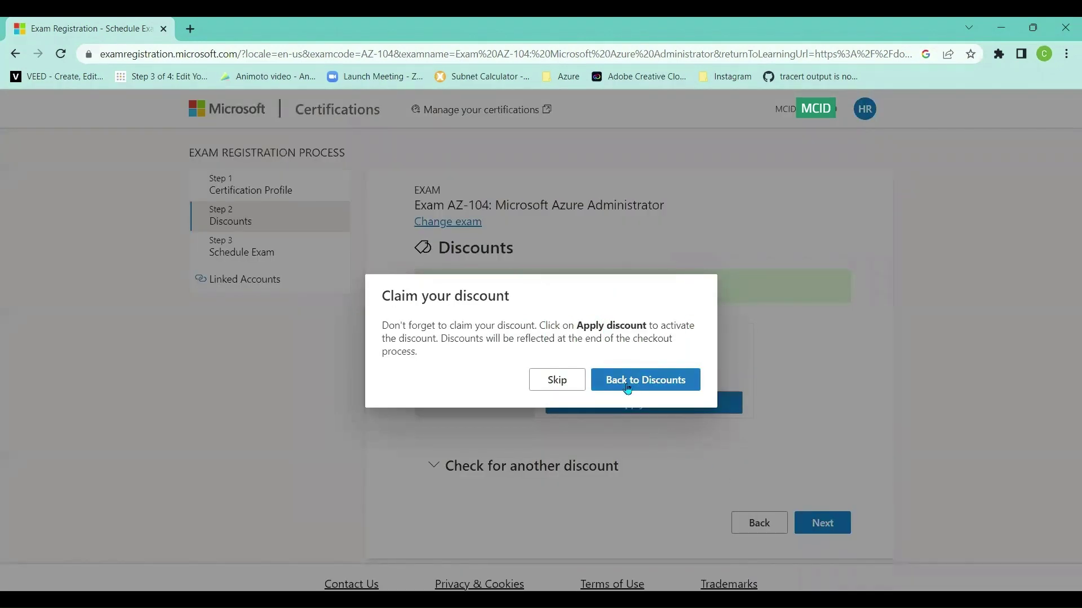
pyautogui.click(559, 380)
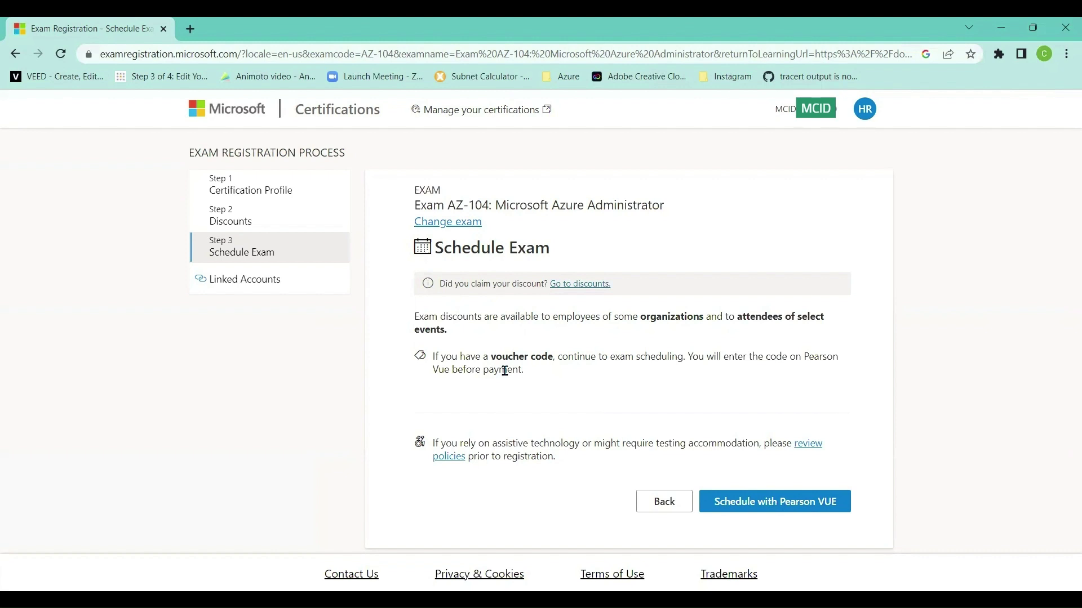
pyautogui.click(794, 507)
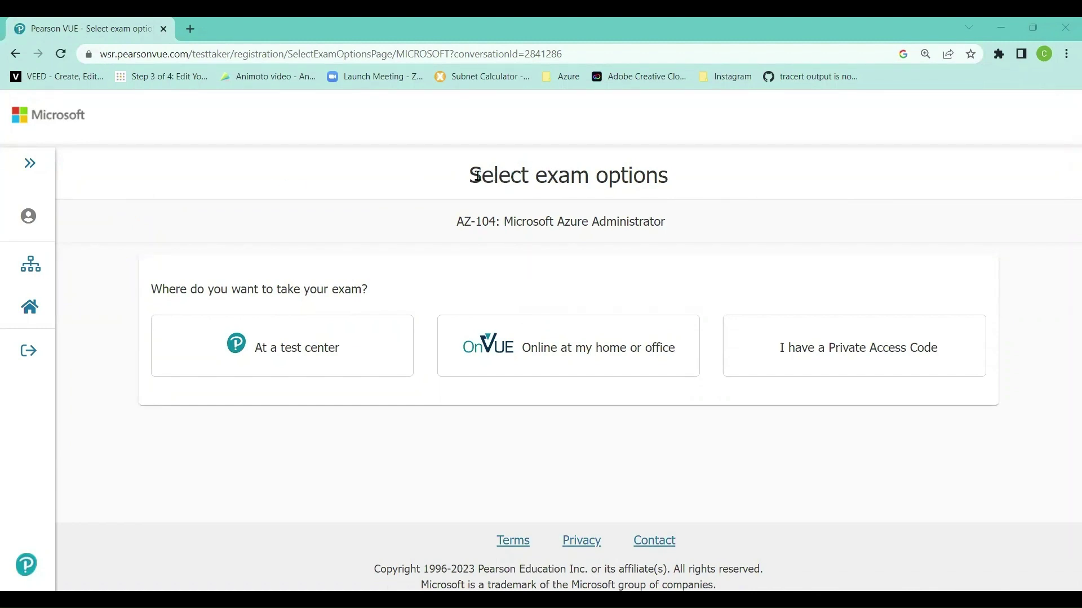
# Step: Choose to take the exam online at home or office with OnVUE, review the preparation requirements and continue
pyautogui.moveTo(477, 176); pyautogui.dragTo(657, 176)
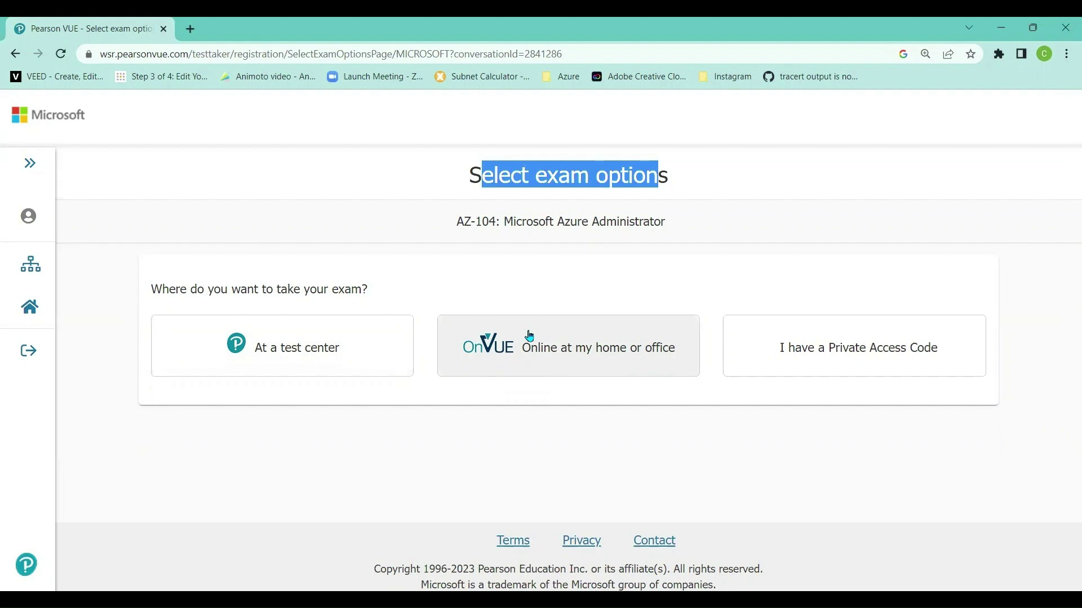
pyautogui.click(534, 359)
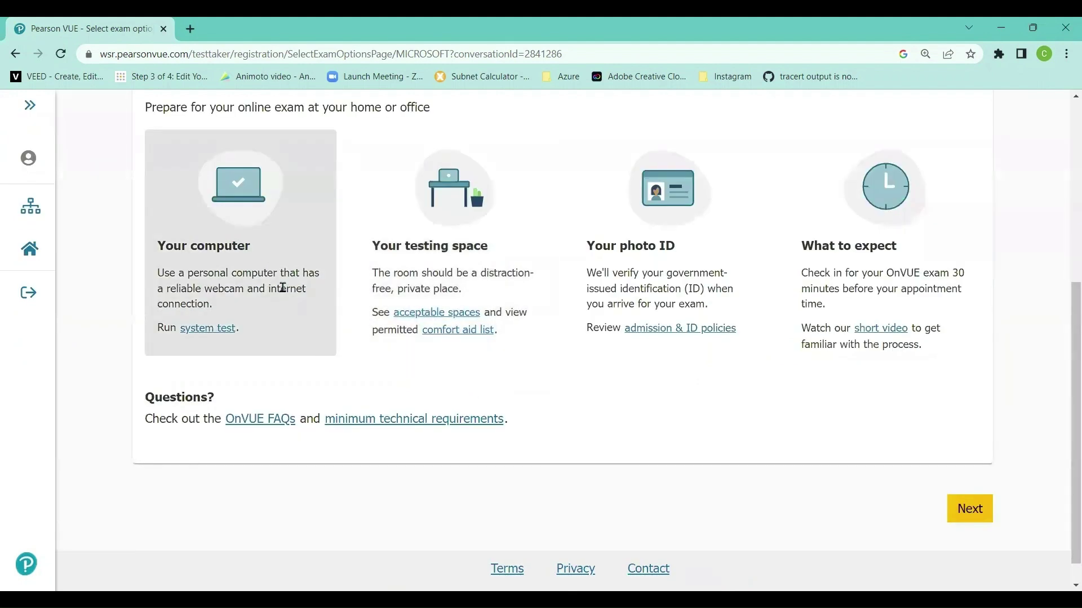
pyautogui.scroll(3, 282, 288)
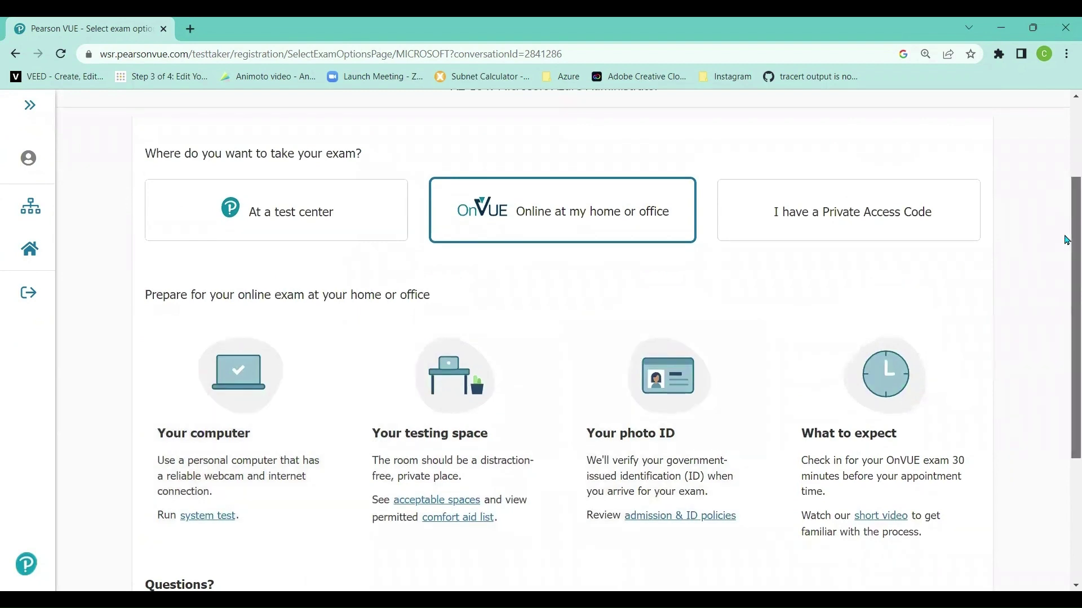
pyautogui.scroll(-1, 1067, 241)
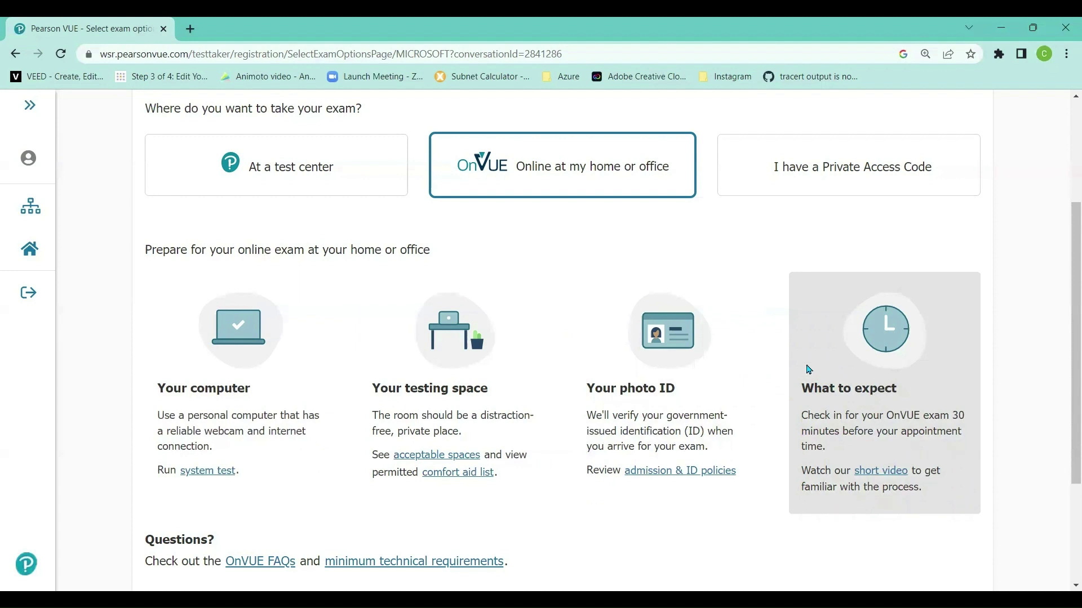
pyautogui.scroll(-3, 809, 369)
pyautogui.click(965, 485)
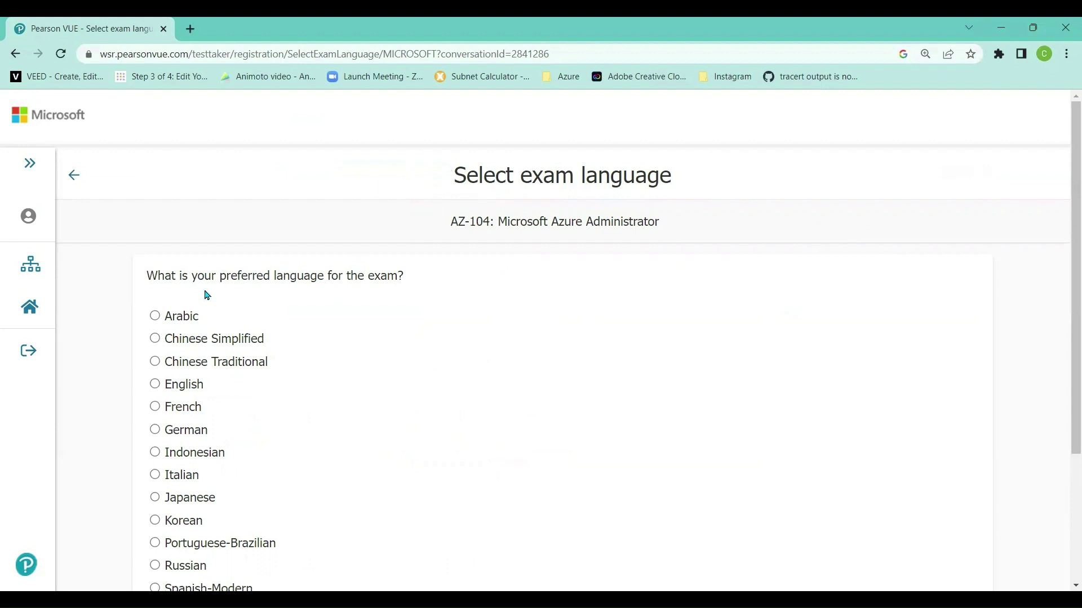
# Step: Select English as the preferred exam language and continue
pyautogui.click(186, 390)
pyautogui.moveTo(1074, 244); pyautogui.dragTo(1073, 310)
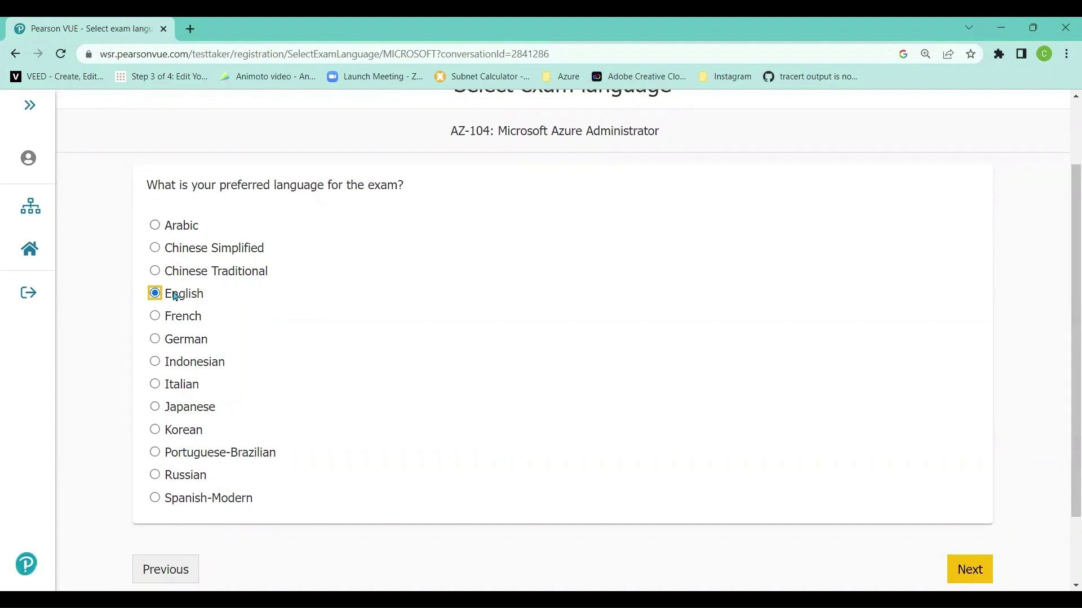
pyautogui.click(982, 567)
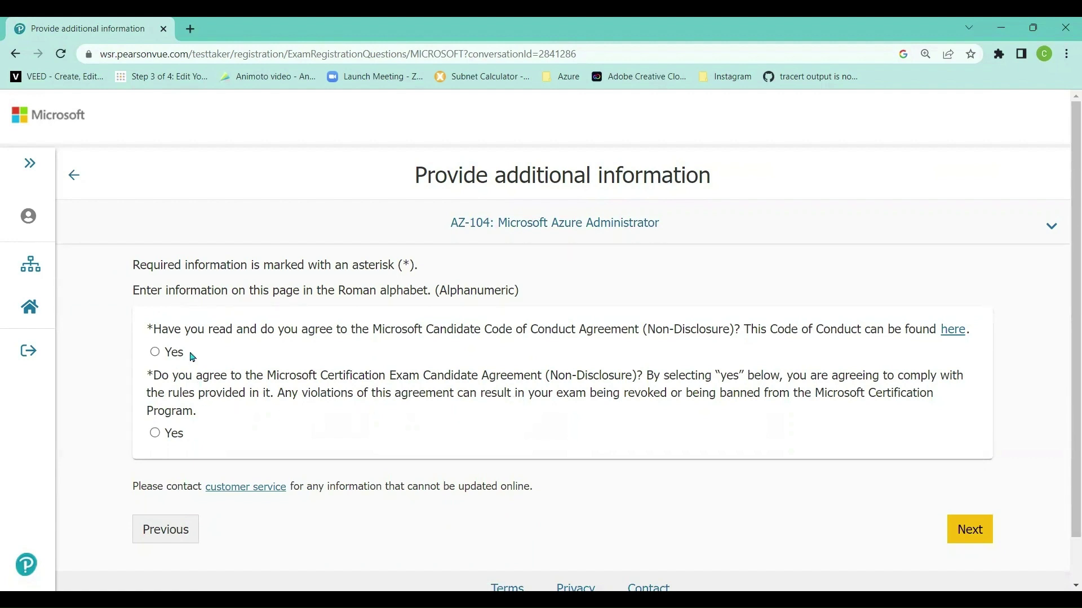
# Step: Answer Yes to both the Candidate Code of Conduct Agreement and the Certification Exam Candidate Agreement
pyautogui.click(163, 355)
pyautogui.click(153, 434)
pyautogui.moveTo(175, 330); pyautogui.dragTo(605, 332)
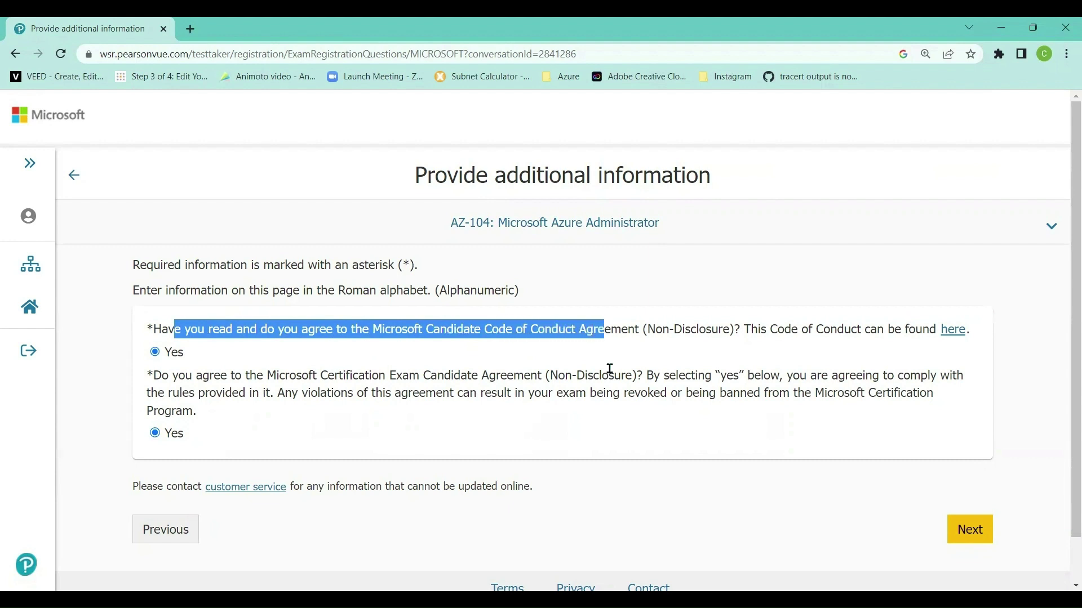
# Step: Read through the linked Microsoft Certification Exam Agreement, return to the registration and submit the additional information
pyautogui.click(953, 335)
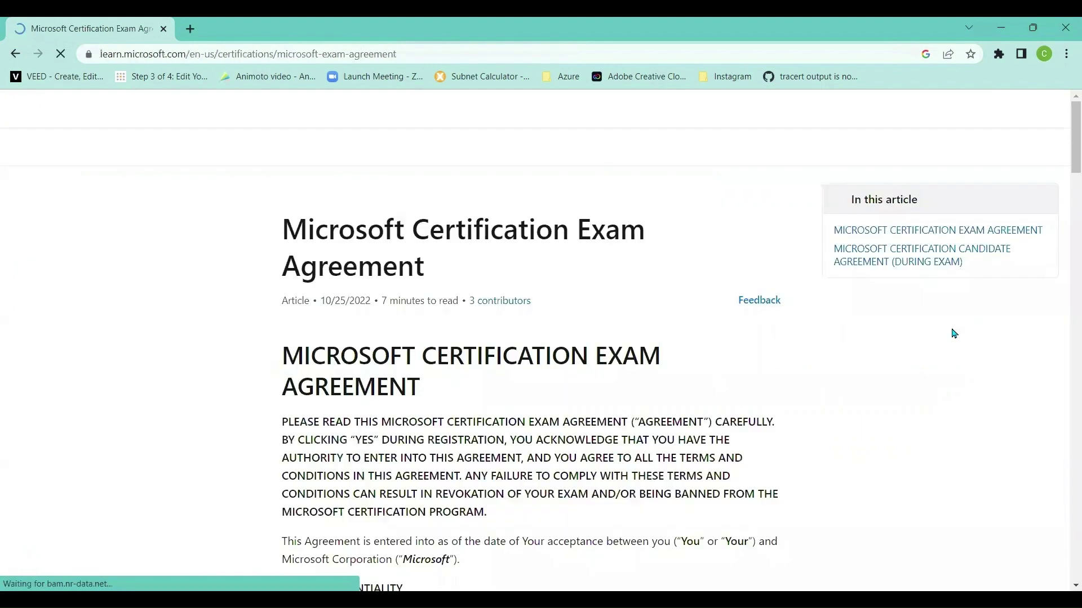
pyautogui.scroll(-3, 577, 342)
pyautogui.scroll(-1, 576, 341)
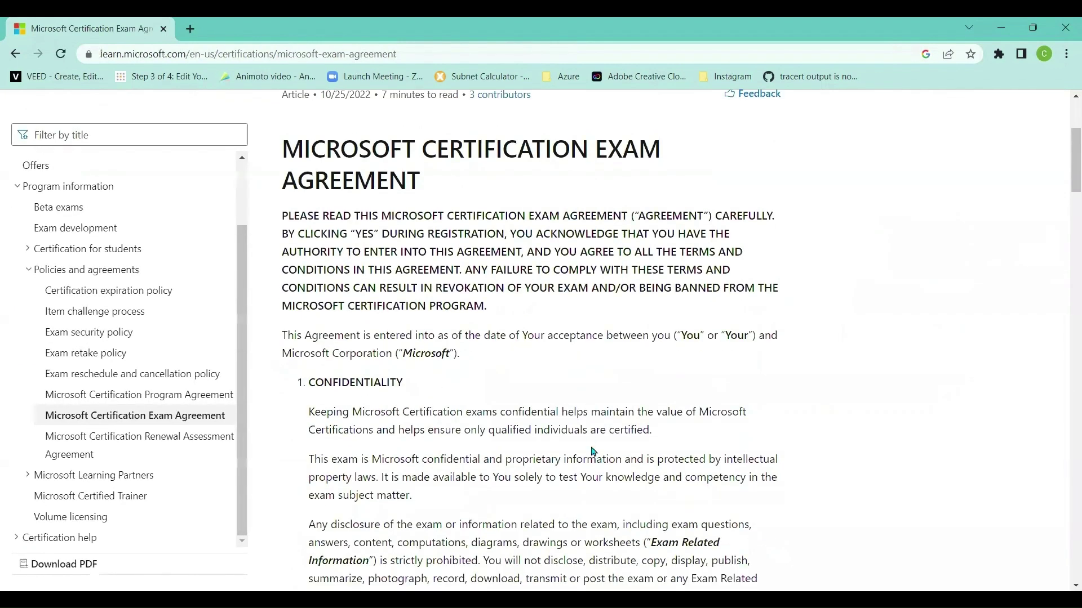
pyautogui.scroll(-6, 591, 449)
pyautogui.scroll(10, 592, 449)
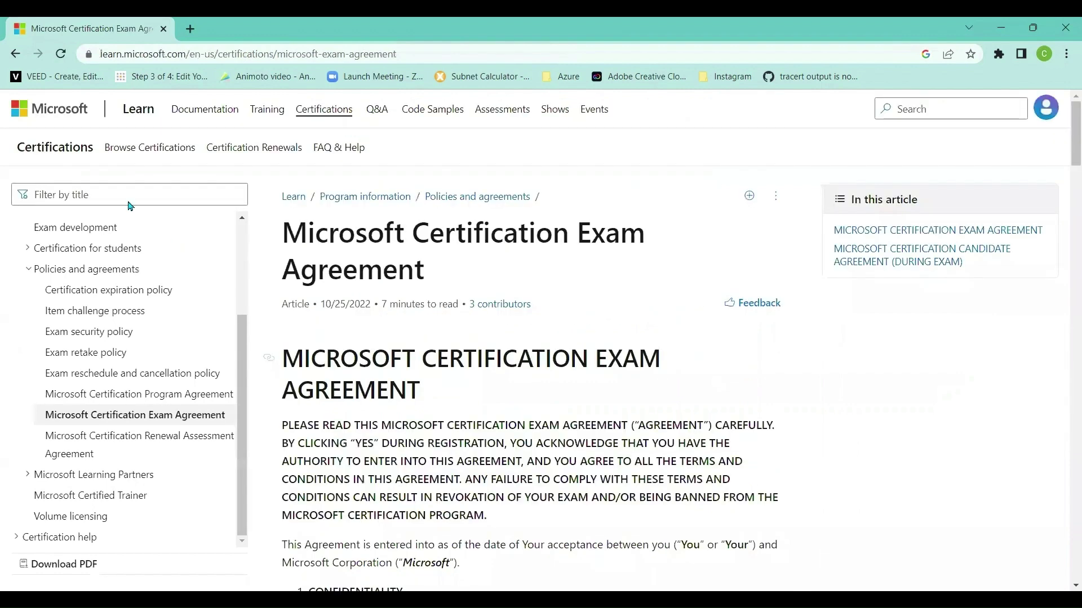
pyautogui.click(16, 56)
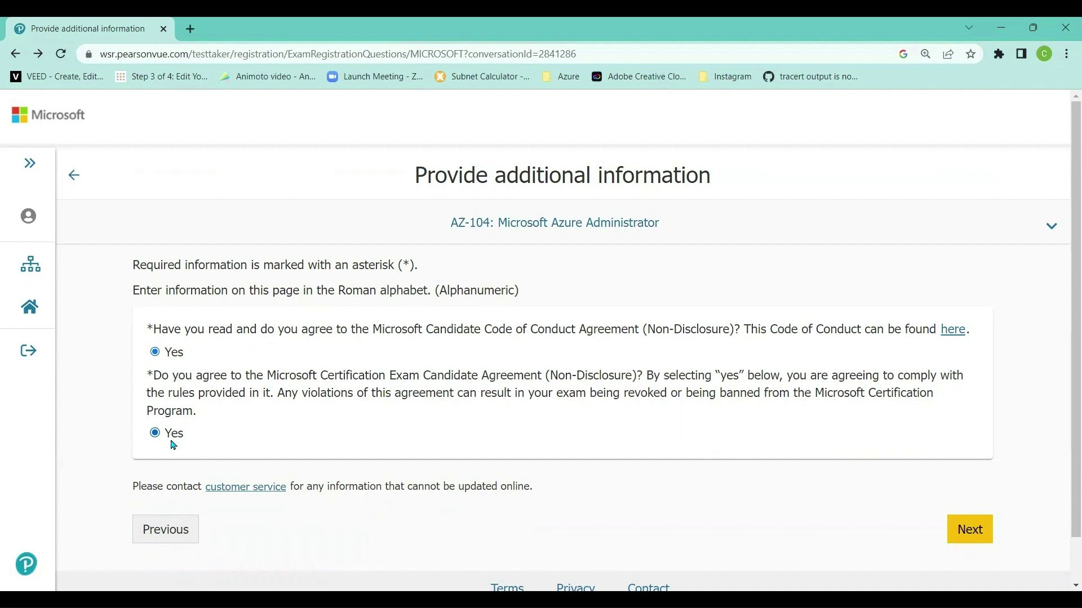
pyautogui.click(956, 530)
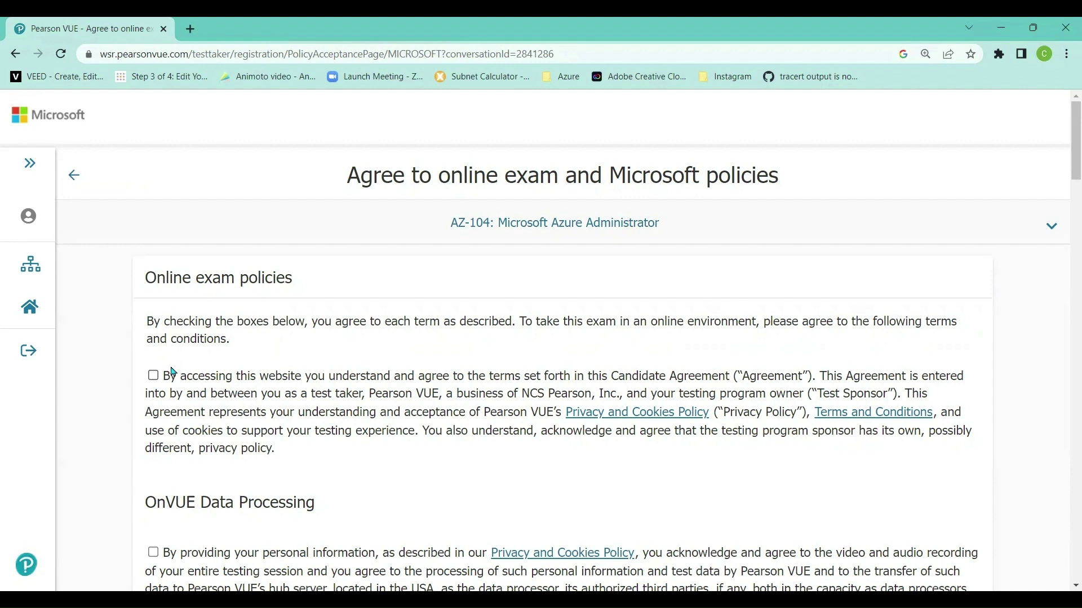
# Step: Accept the Candidate Agreement terms and the first OnVUE Data Processing term in the online exam policies
pyautogui.click(154, 377)
pyautogui.click(156, 379)
pyautogui.click(155, 381)
pyautogui.scroll(-2, 1067, 164)
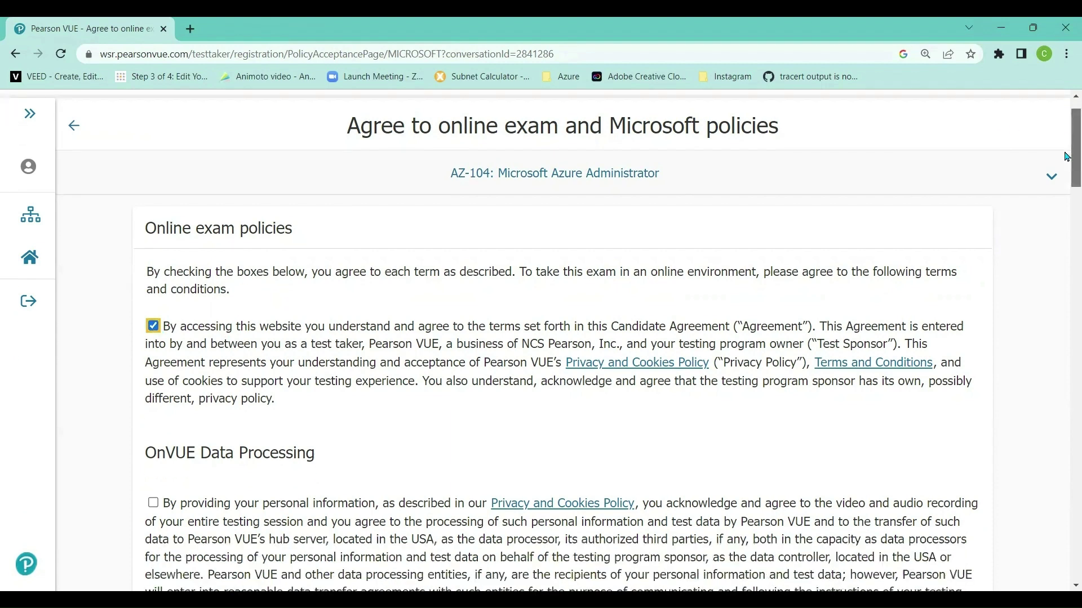
pyautogui.click(153, 446)
pyautogui.scroll(-1, 1067, 225)
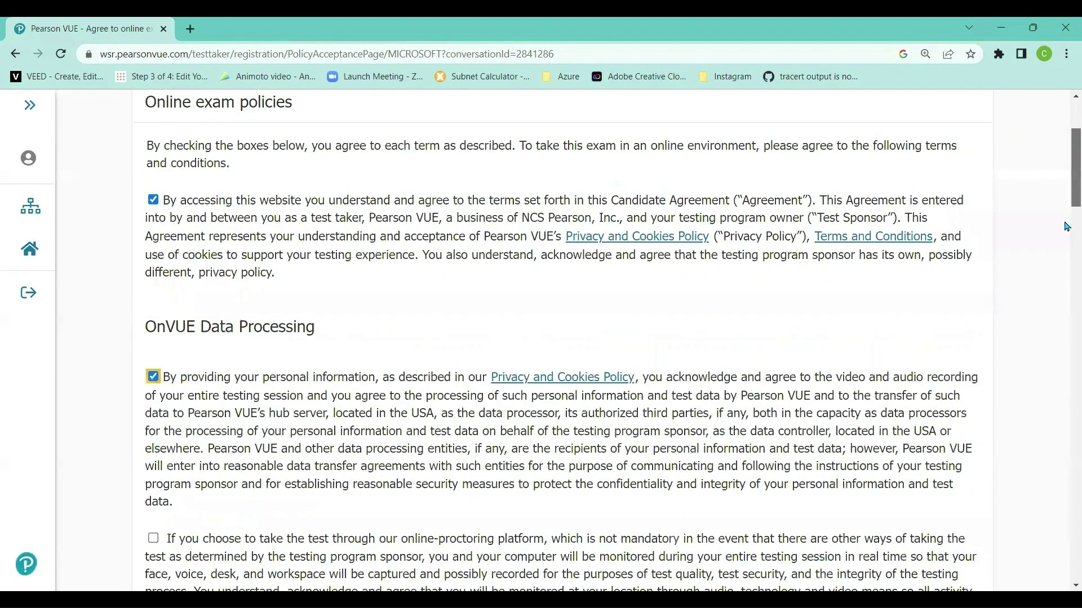
# Step: Accept the online-proctoring monitoring, Third Party Prohibition, Limited License and Facial Comparison Policy terms
pyautogui.scroll(-6, 190, 233)
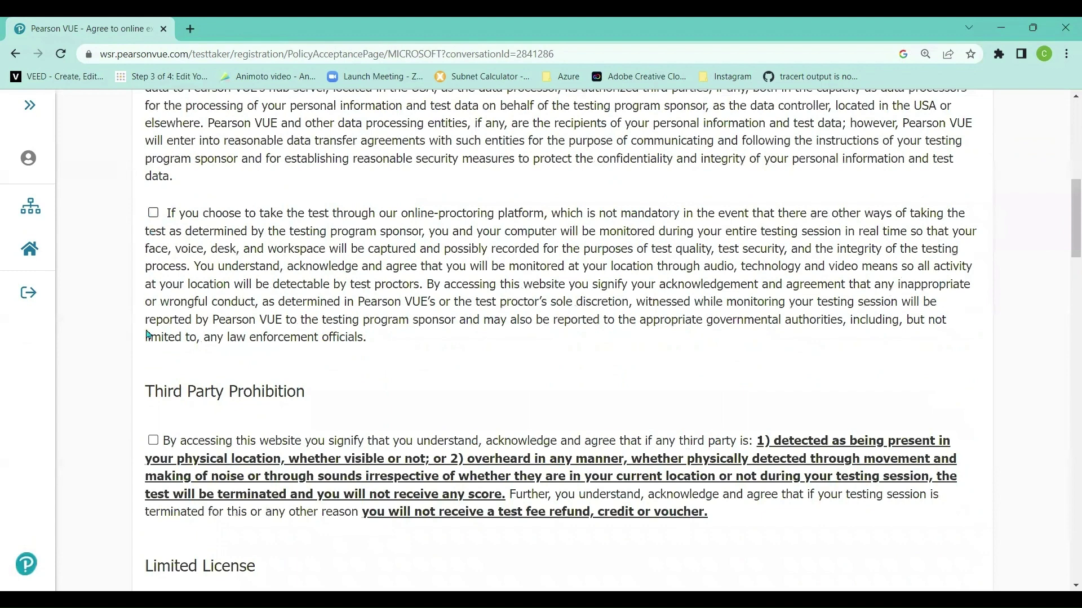
pyautogui.click(156, 445)
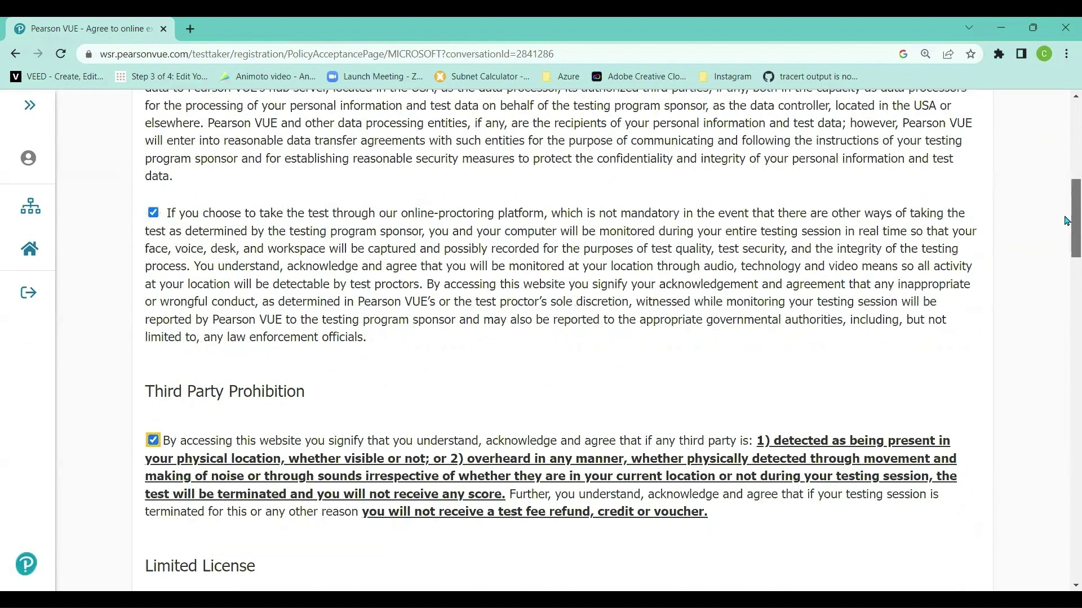
pyautogui.scroll(-1, 1067, 226)
pyautogui.scroll(-5, 160, 259)
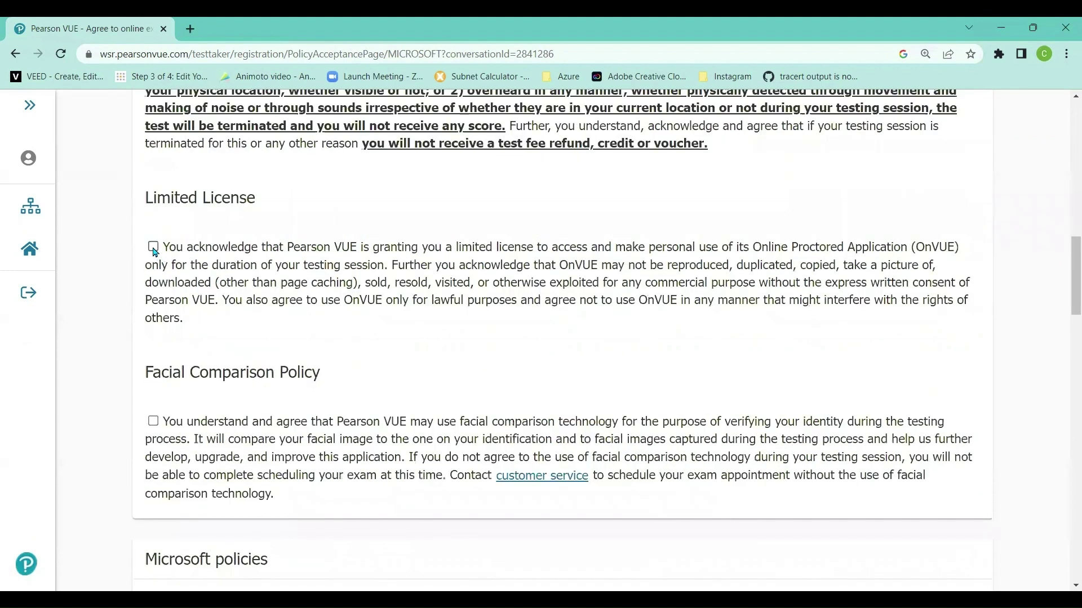
pyautogui.click(153, 421)
# Step: Read through the Microsoft admission and cancellation policies and agree to all the exam policies
pyautogui.scroll(-1, 1066, 275)
pyautogui.scroll(-3, 1066, 288)
pyautogui.scroll(-4, 1065, 327)
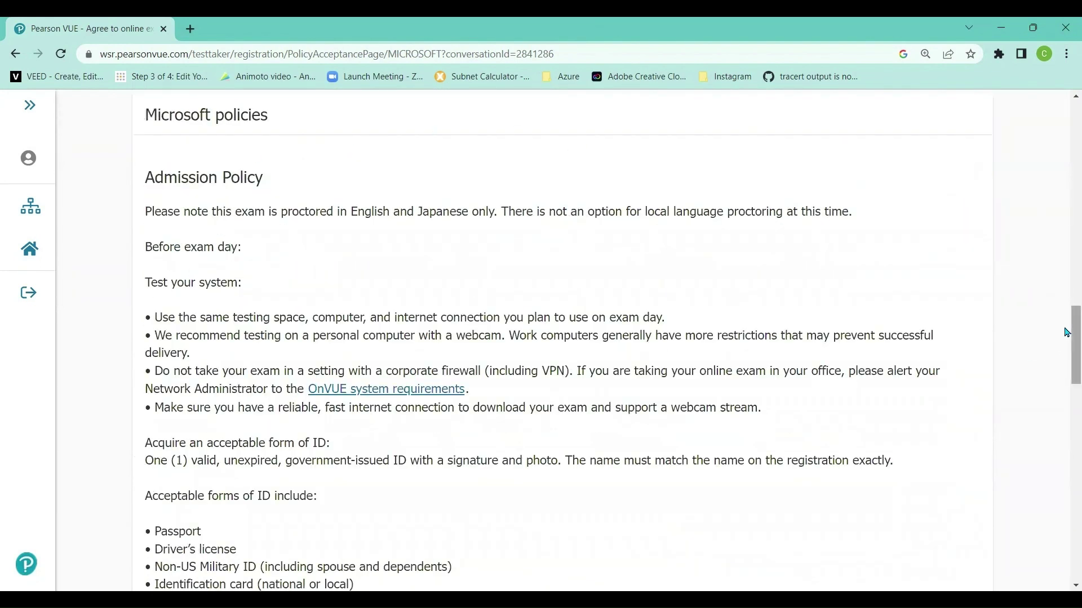
pyautogui.scroll(-2, 1067, 355)
pyautogui.scroll(-7, 1067, 388)
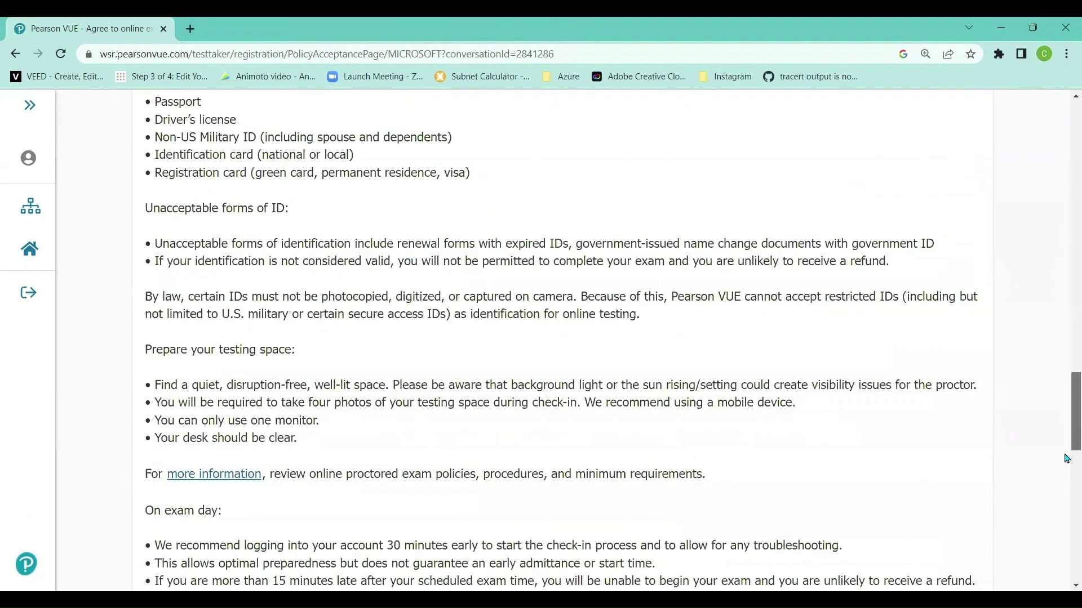
pyautogui.scroll(-5, 1066, 484)
pyautogui.scroll(-7, 1066, 509)
pyautogui.scroll(-1, 1065, 549)
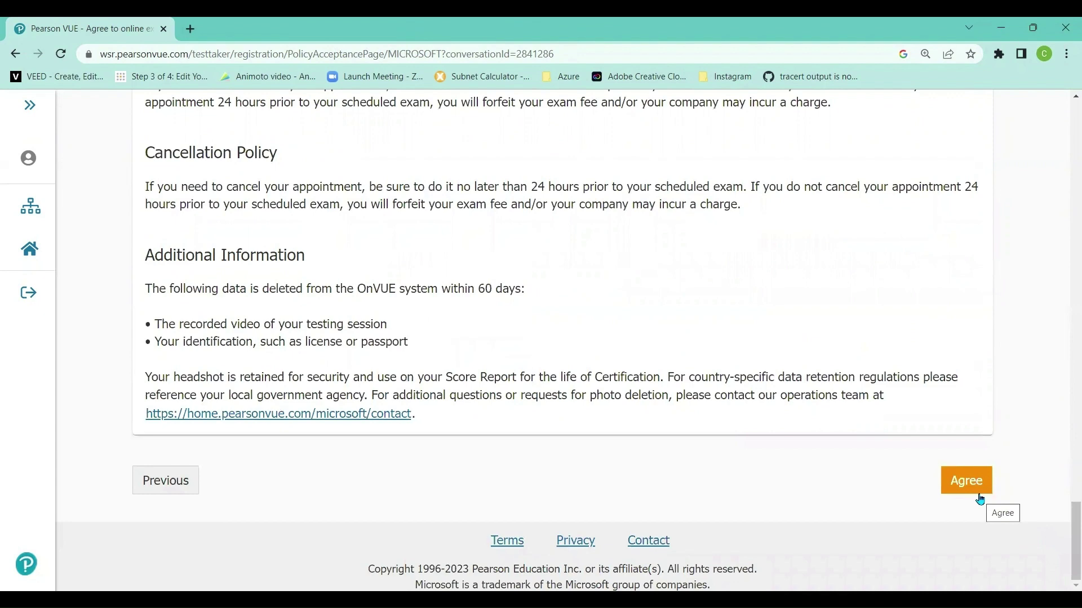
pyautogui.click(979, 499)
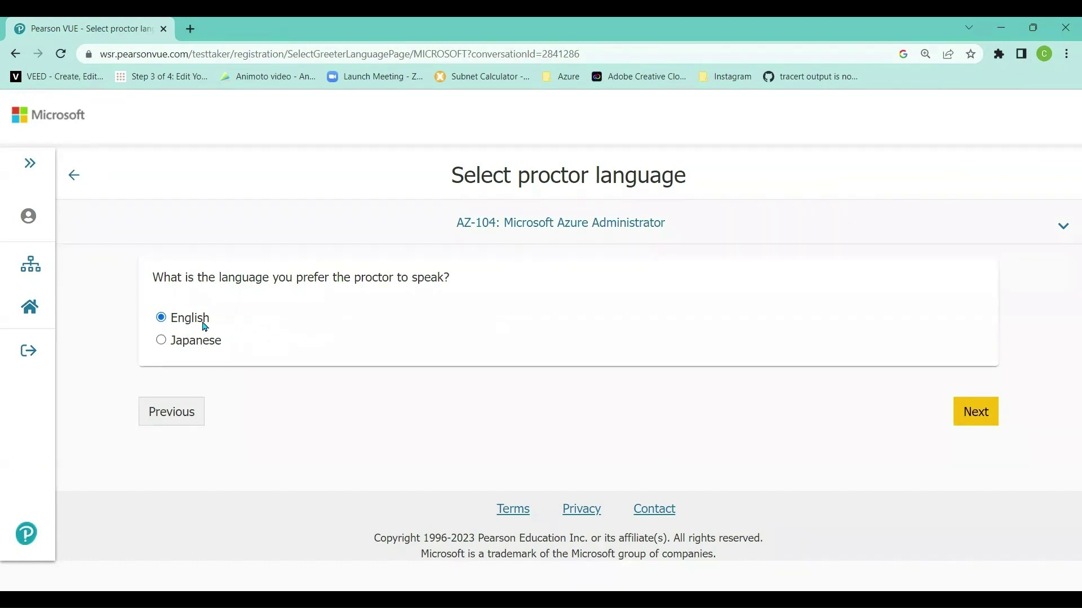
# Step: Keep English as the proctor language and confirm Asia/Kolkata-IST as the preferred time zone
pyautogui.click(965, 412)
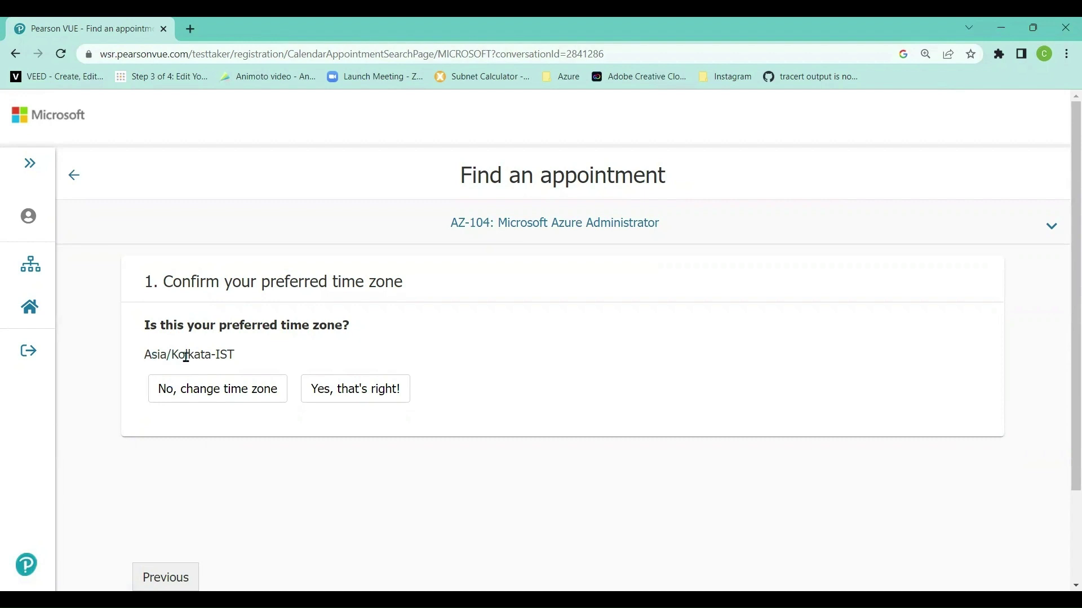
pyautogui.click(349, 390)
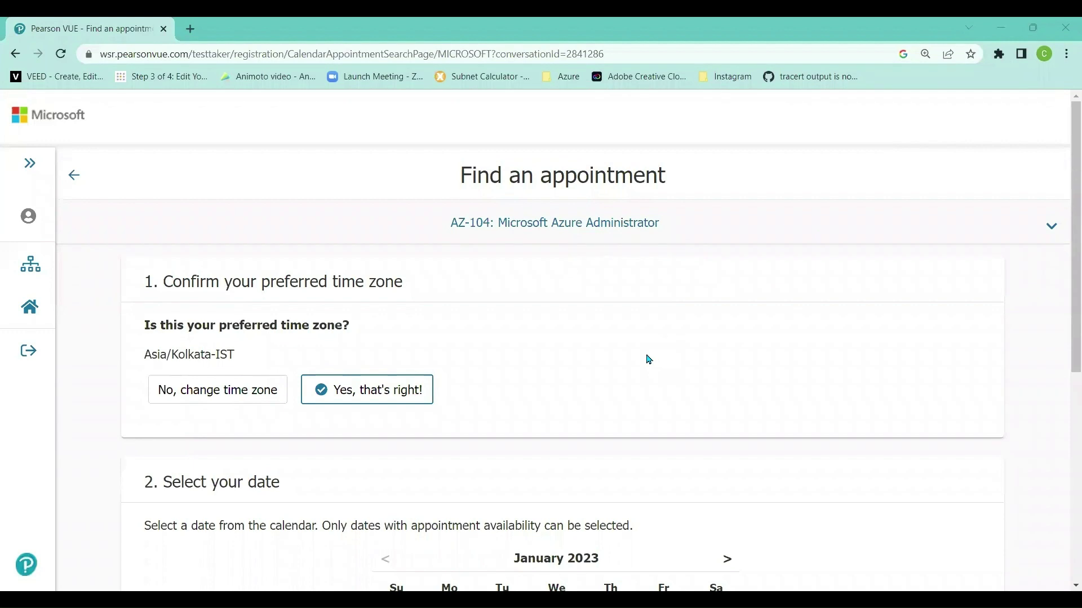
# Step: Select January 27, 2023 as the exam date in the appointment calendar
pyautogui.scroll(-3, 649, 359)
pyautogui.scroll(3, 649, 359)
pyautogui.scroll(-3, 649, 360)
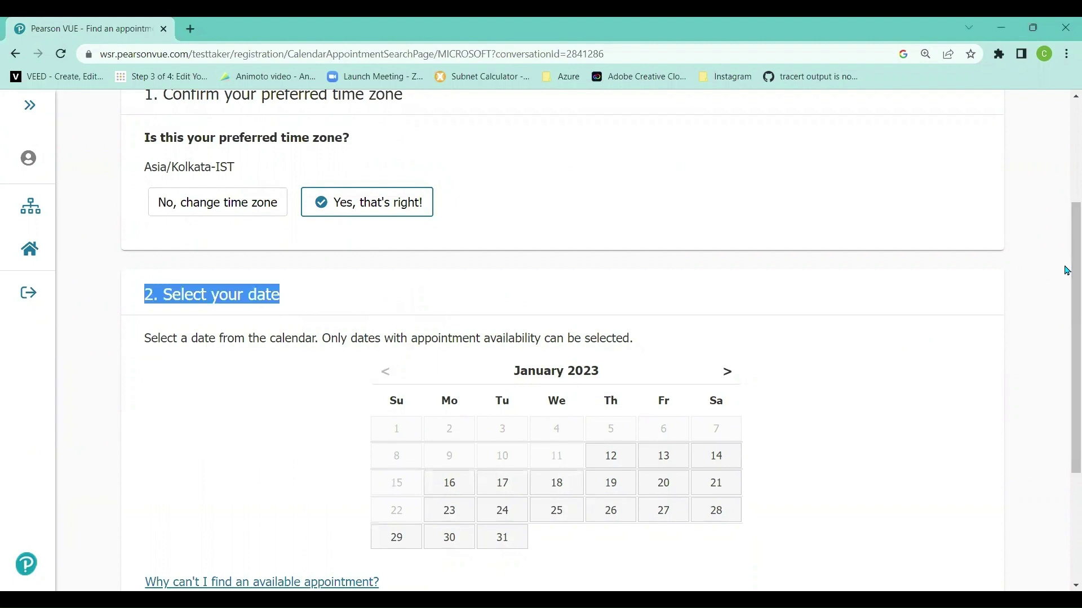
pyautogui.moveTo(1067, 247); pyautogui.dragTo(1067, 292)
pyautogui.click(894, 369)
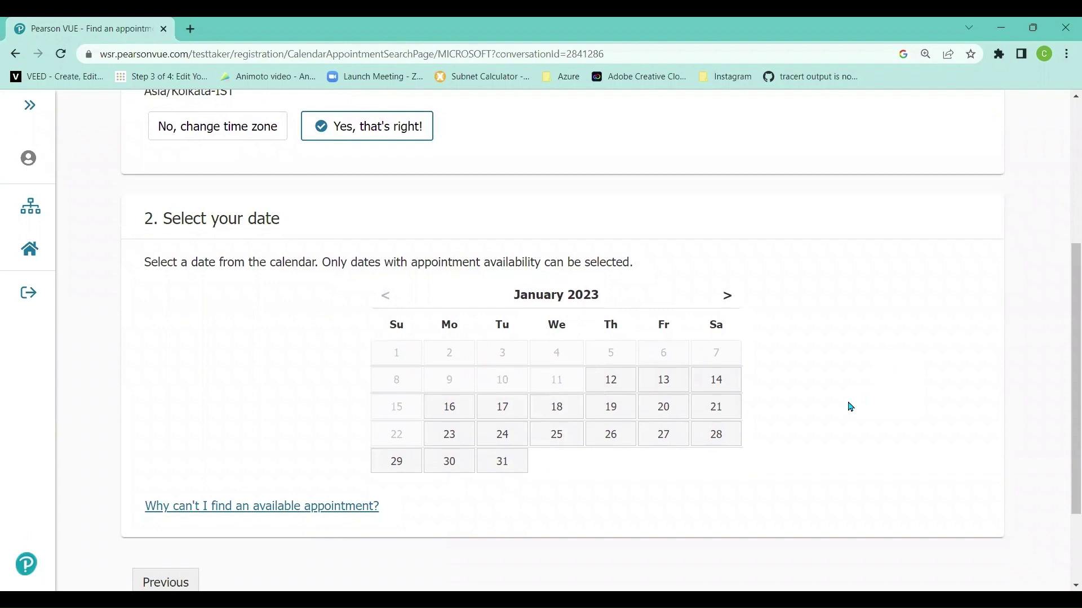
pyautogui.click(664, 435)
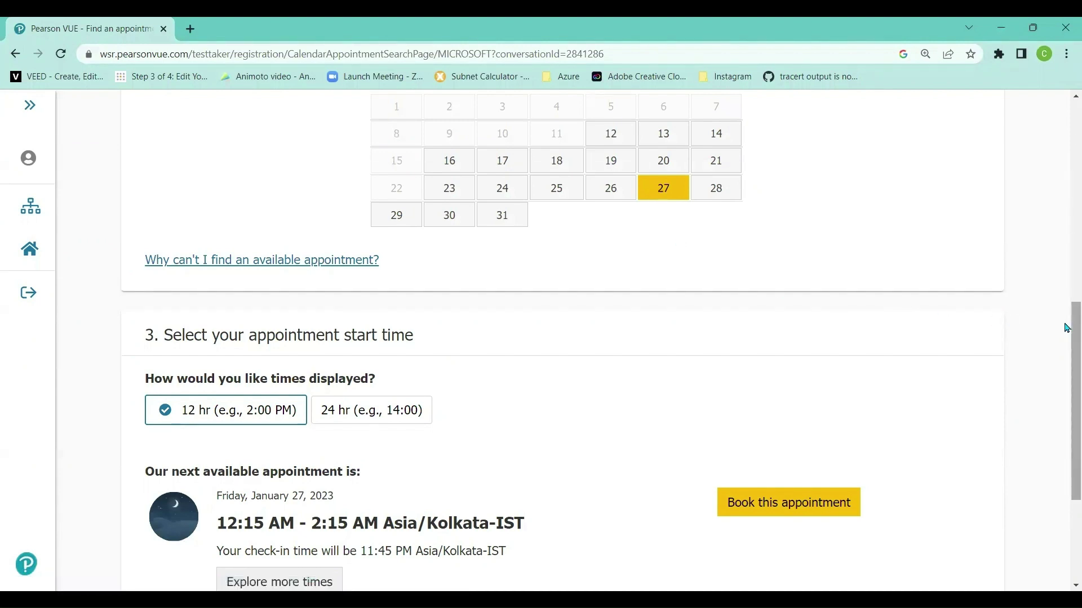
# Step: Try January 28 as the exam date and switch back to January 27
pyautogui.scroll(-1, 1067, 358)
pyautogui.scroll(-1, 1066, 358)
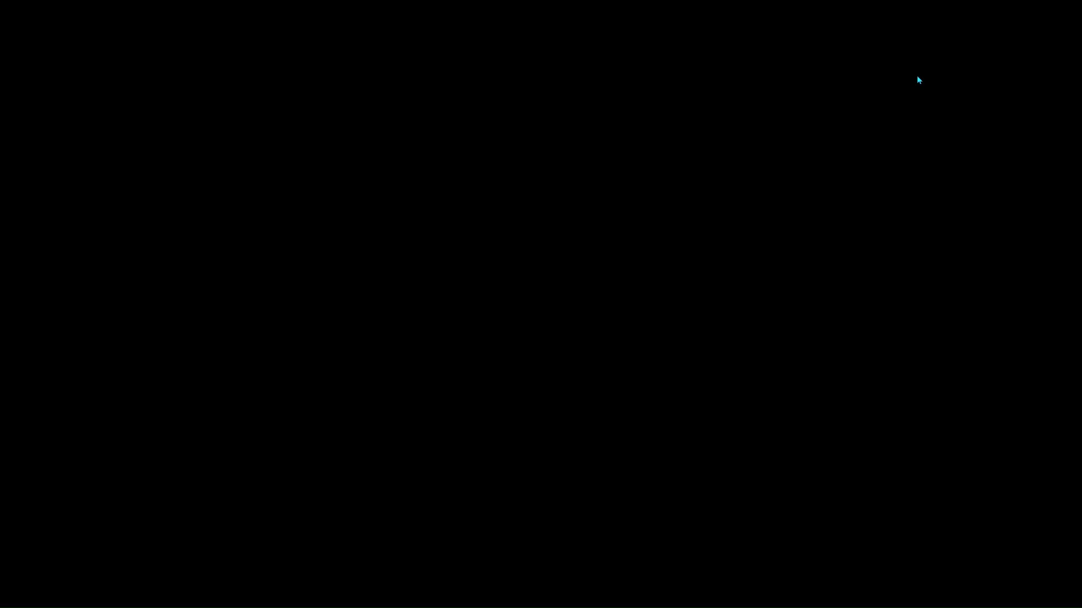
pyautogui.scroll(6, 1066, 270)
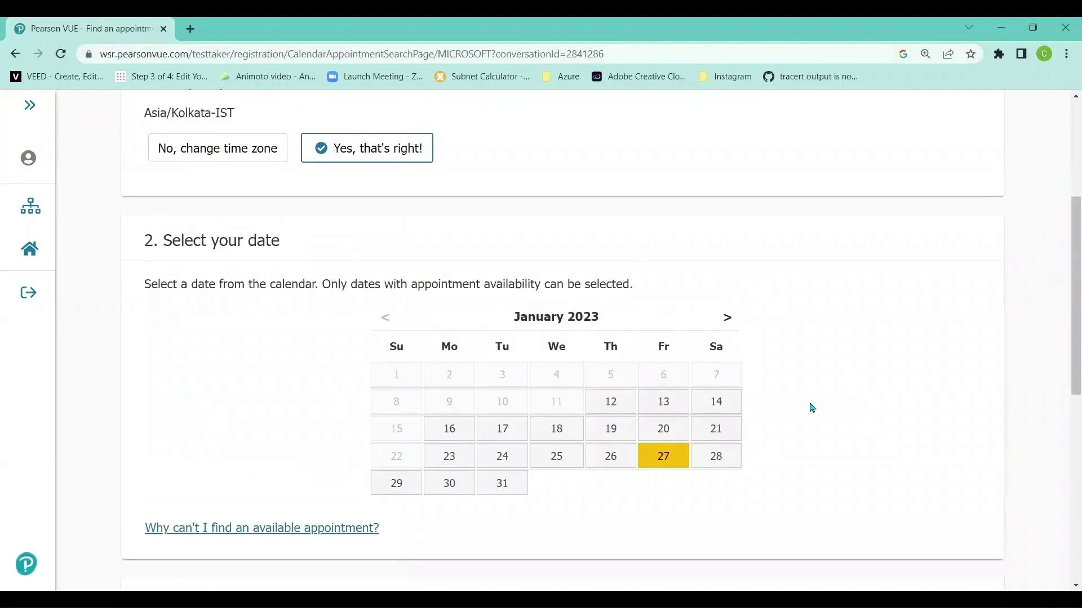
pyautogui.click(709, 457)
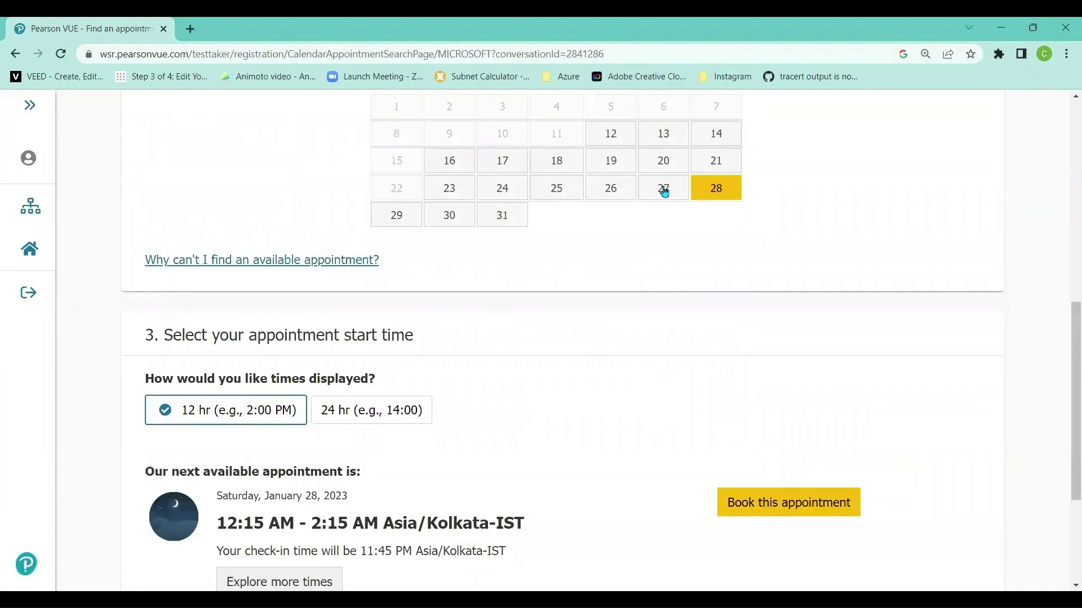
pyautogui.click(663, 189)
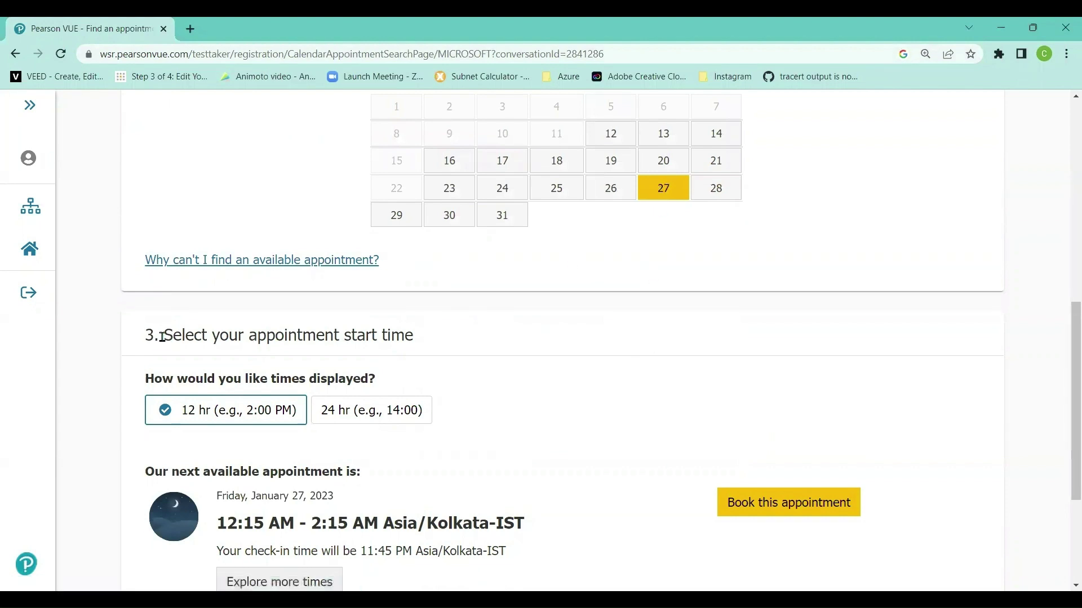
# Step: Explore more start times for the exam, choose 11:15 AM and book this appointment
pyautogui.scroll(-3, 199, 340)
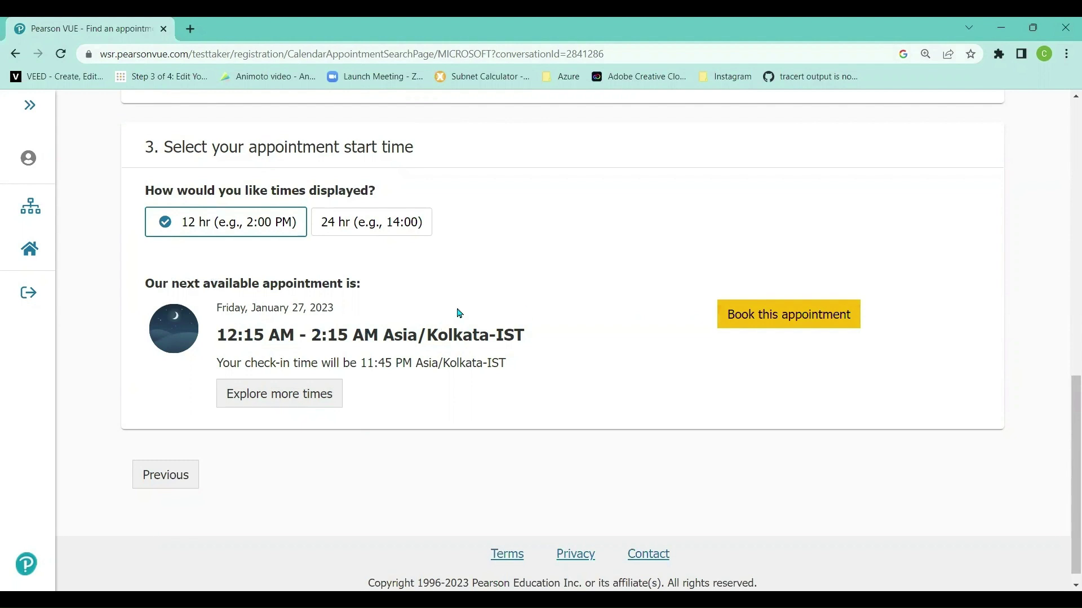
pyautogui.click(321, 397)
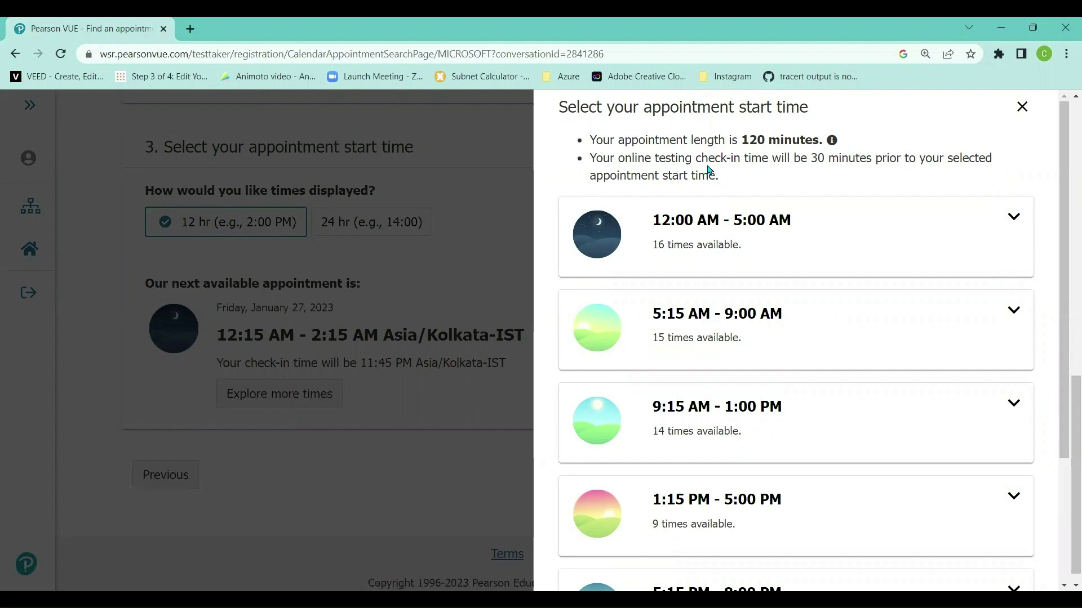
pyautogui.moveTo(771, 159); pyautogui.dragTo(865, 163)
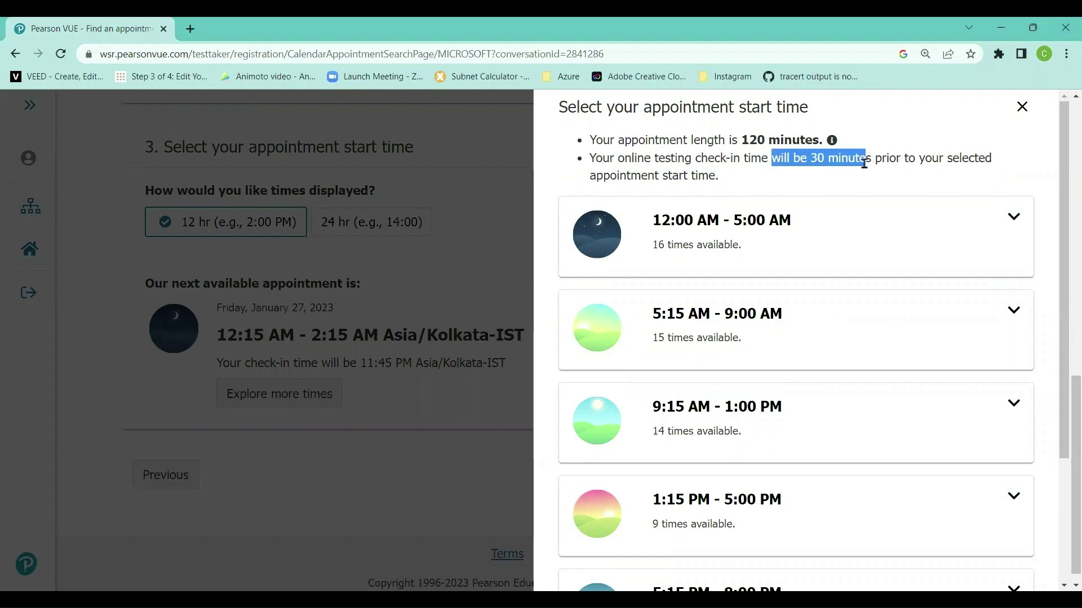
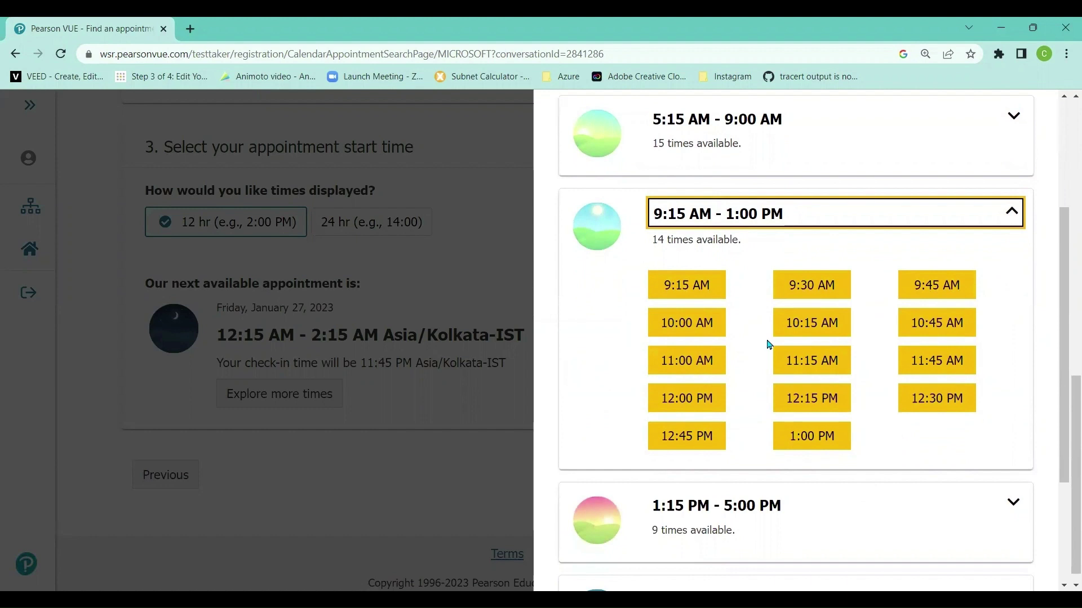
pyautogui.click(820, 361)
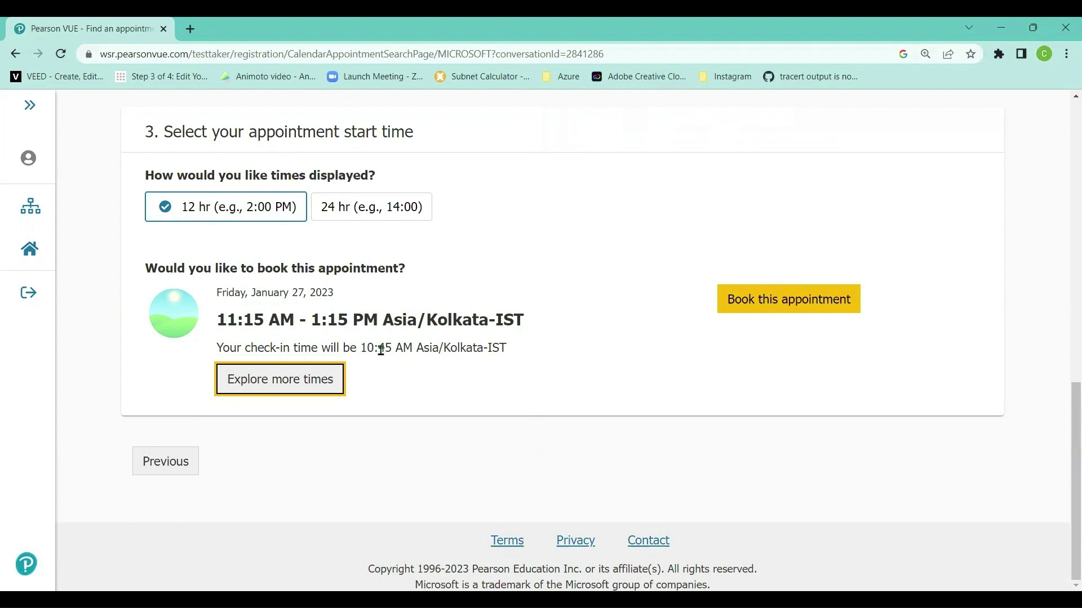
pyautogui.click(747, 312)
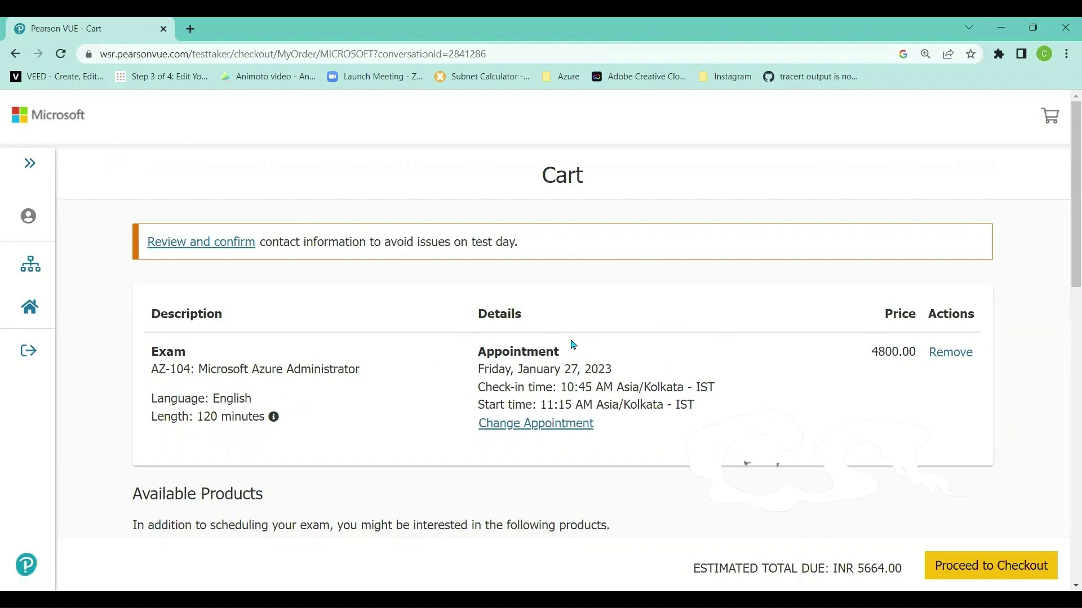
# Step: Review the exam order in the cart, including the subtotal and estimated tax under Total Due
pyautogui.scroll(-3, 573, 345)
pyautogui.scroll(-3, 570, 339)
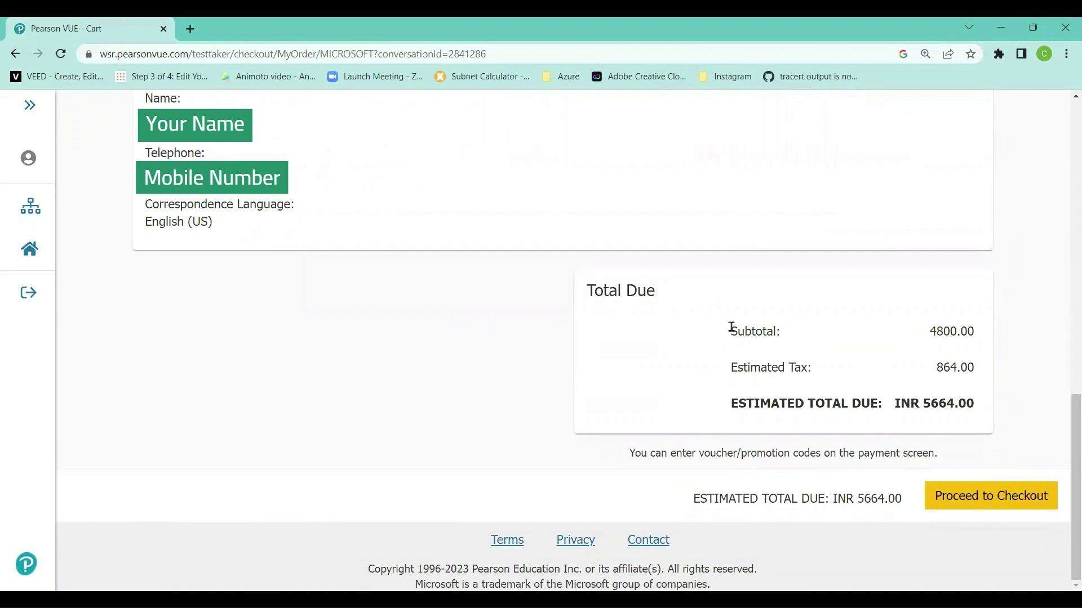
pyautogui.moveTo(729, 327); pyautogui.dragTo(924, 330)
pyautogui.click(872, 353)
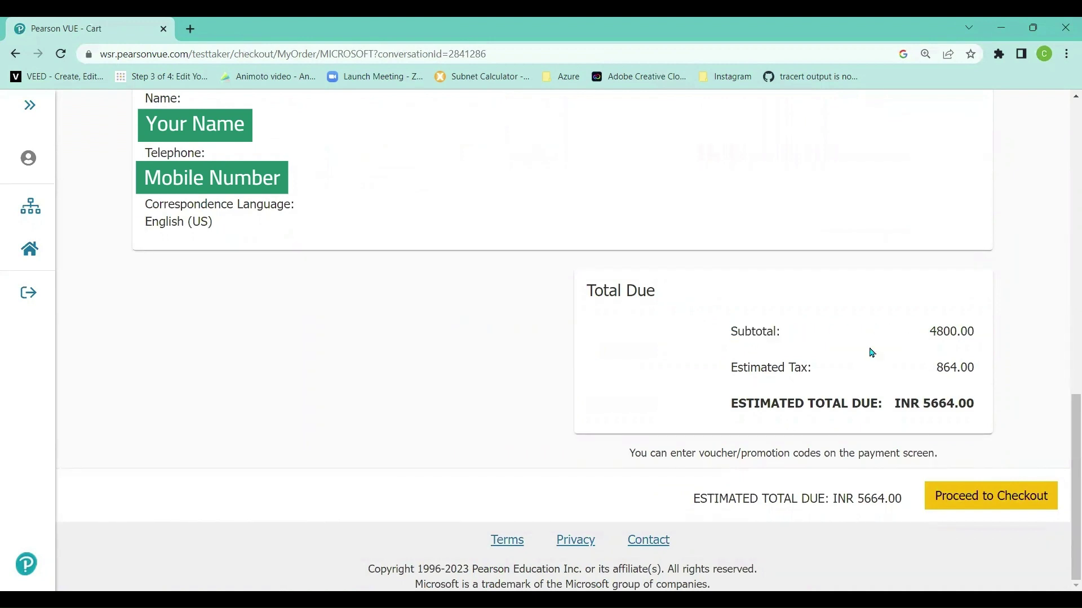